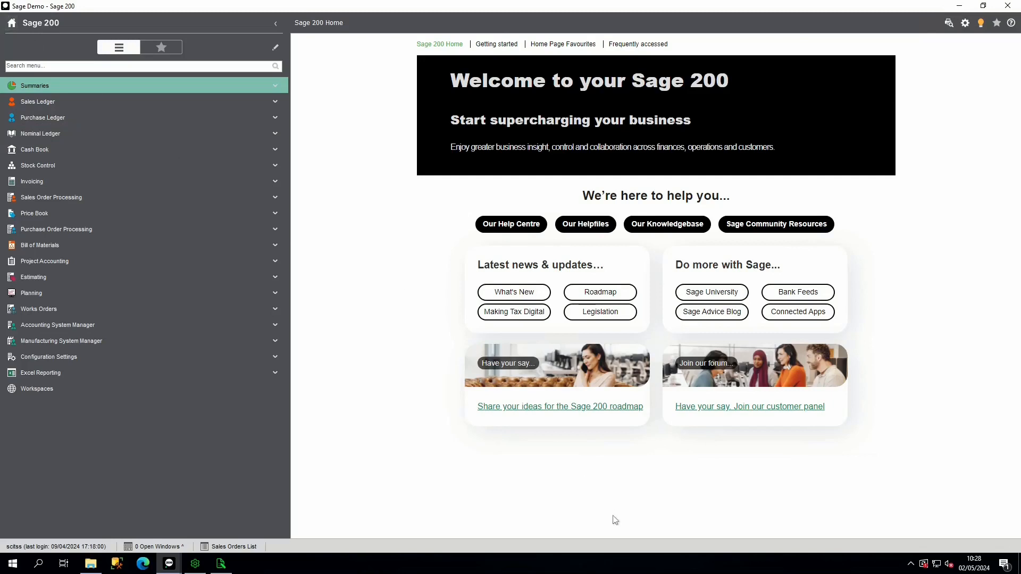
# - Open the Sage Knowledgebase from the home page and open its Sage 200 Report Library article
pyautogui.click(672, 227)
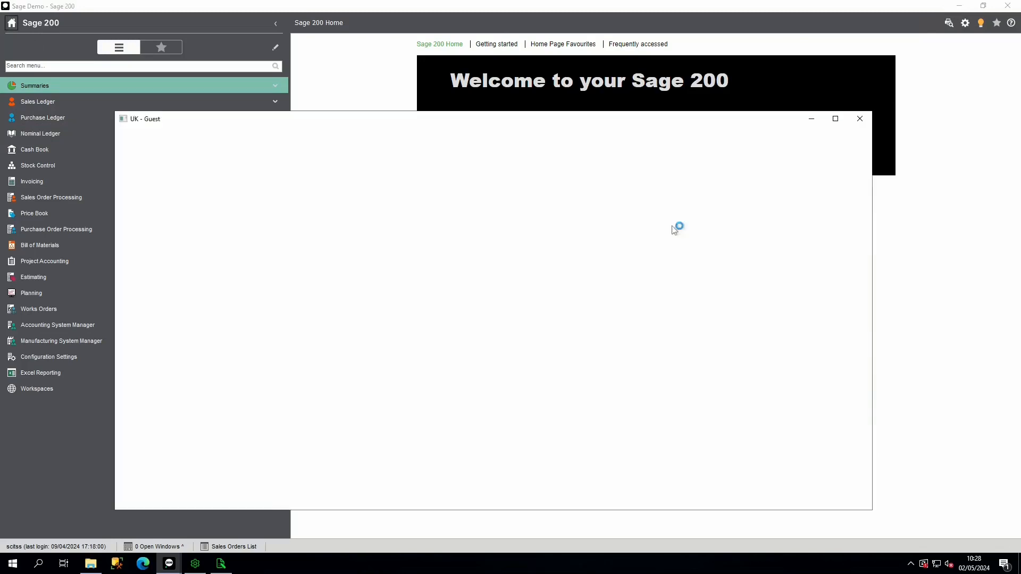
pyautogui.scroll(-4, 492, 362)
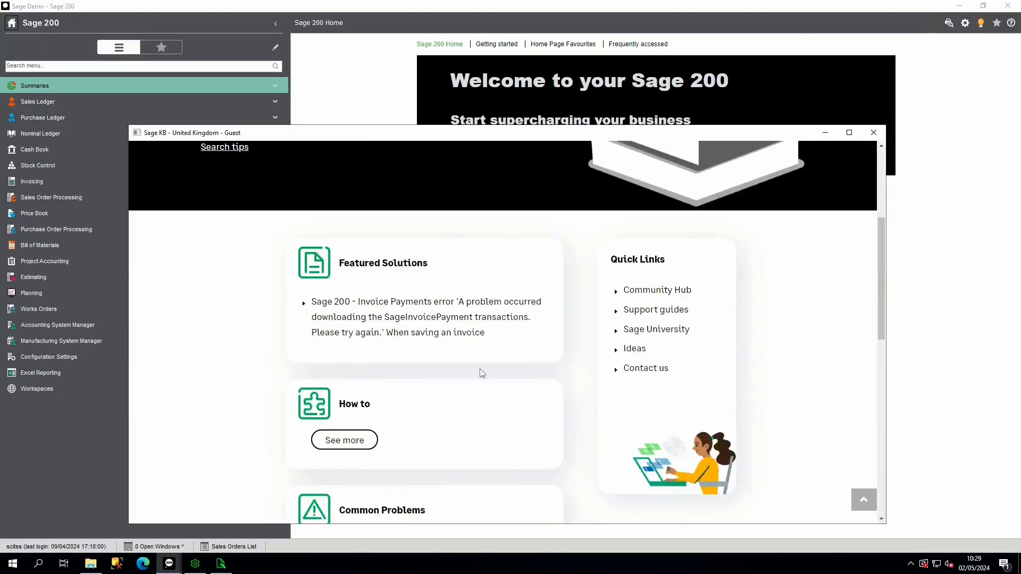
pyautogui.scroll(-1, 388, 428)
pyautogui.click(344, 387)
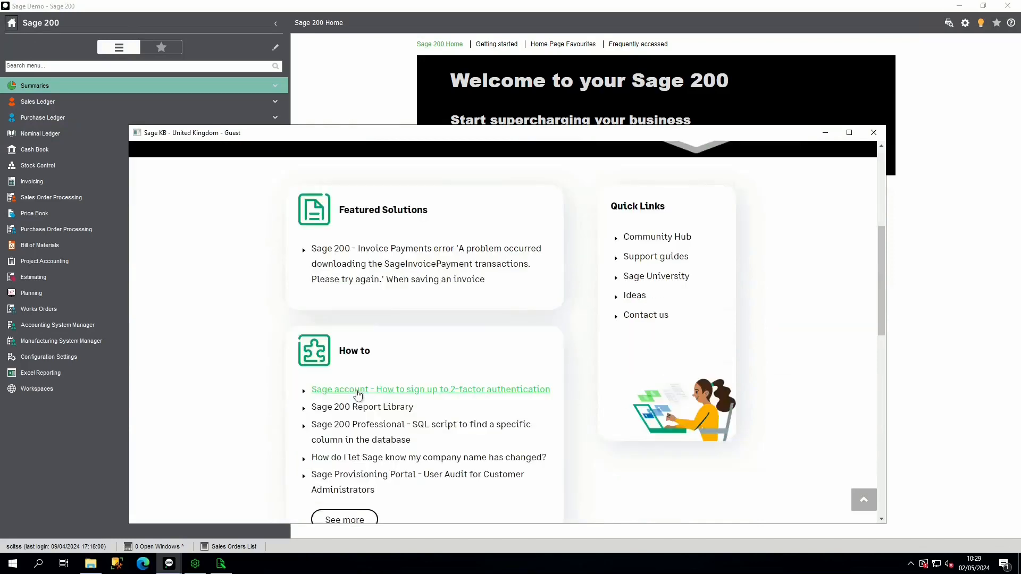
pyautogui.scroll(-1, 353, 392)
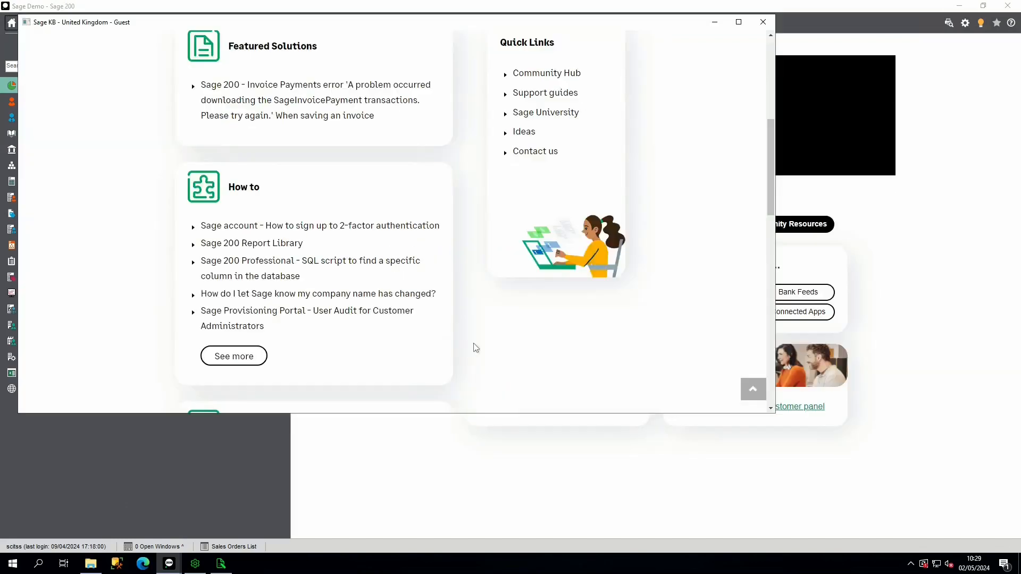
pyautogui.click(236, 246)
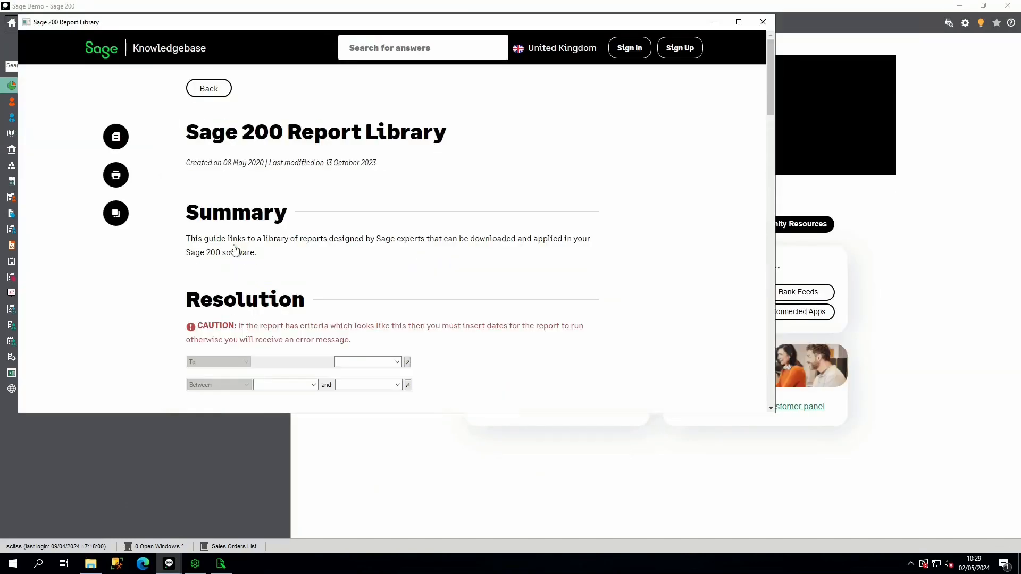
# - Maximise the article window and open the Purchase Ledger module's list of downloadable reports
pyautogui.scroll(-6, 490, 293)
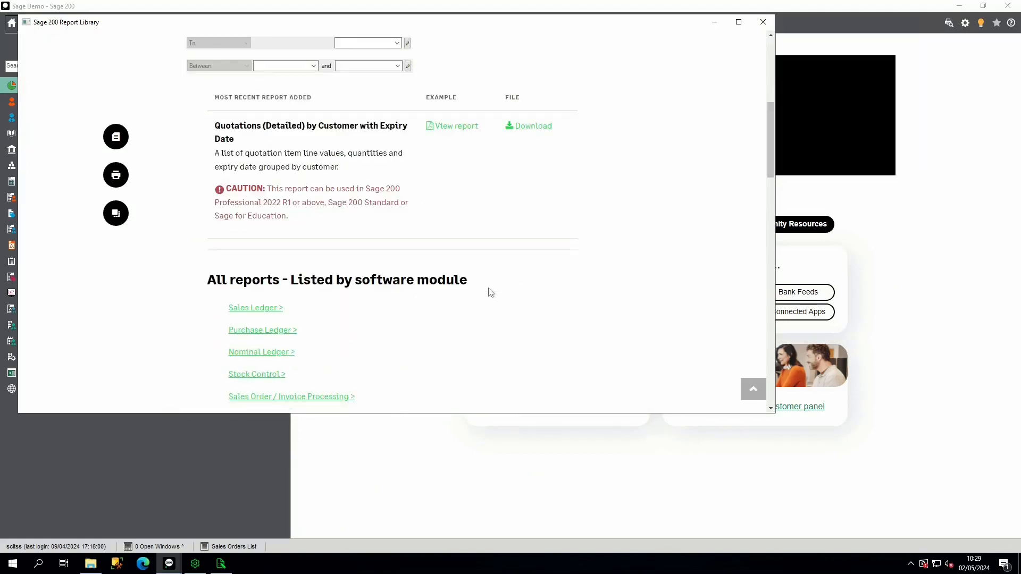
pyautogui.scroll(-3, 490, 292)
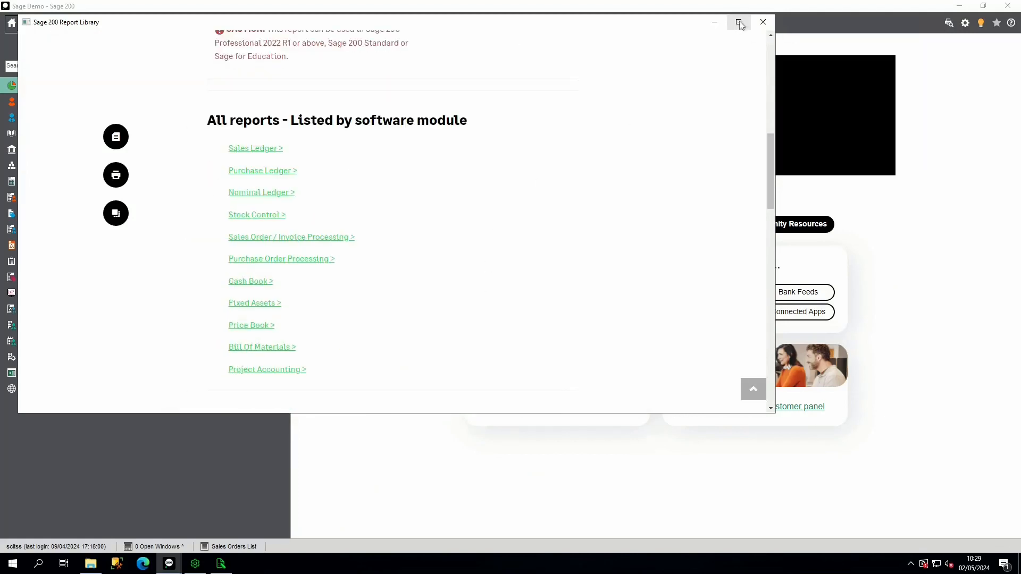
pyautogui.click(738, 22)
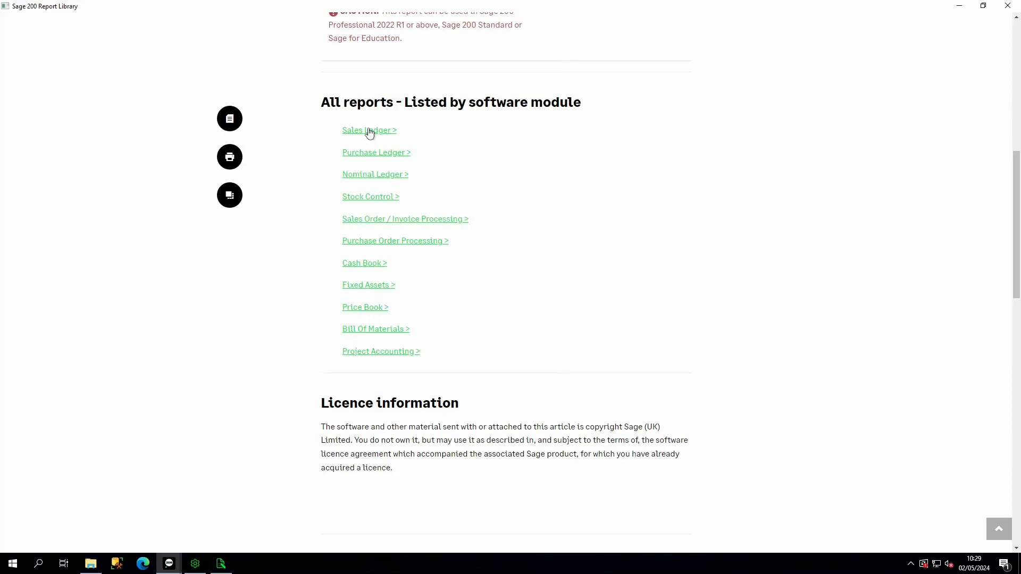
pyautogui.click(381, 158)
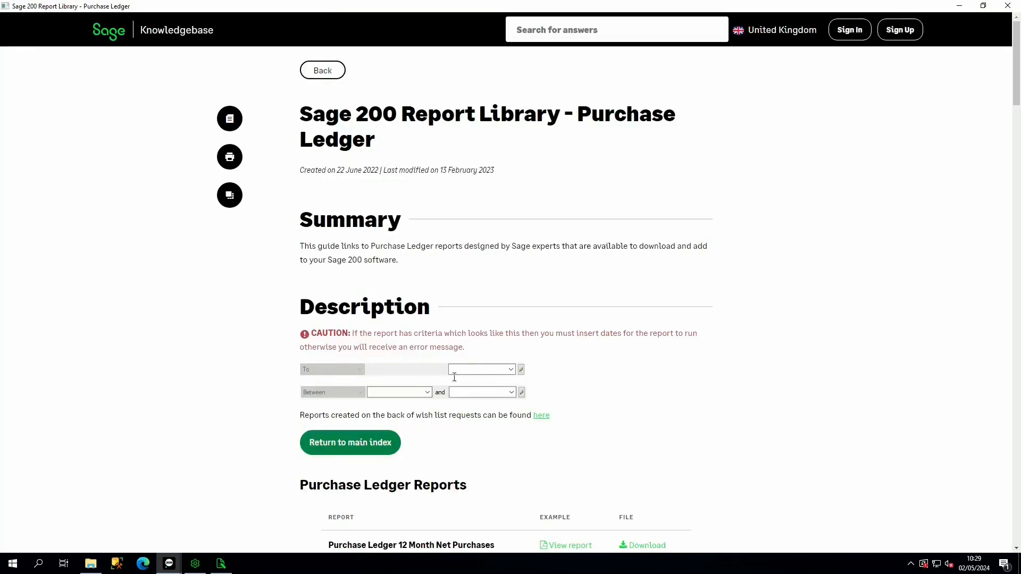
pyautogui.scroll(-4, 690, 475)
pyautogui.scroll(-3, 458, 331)
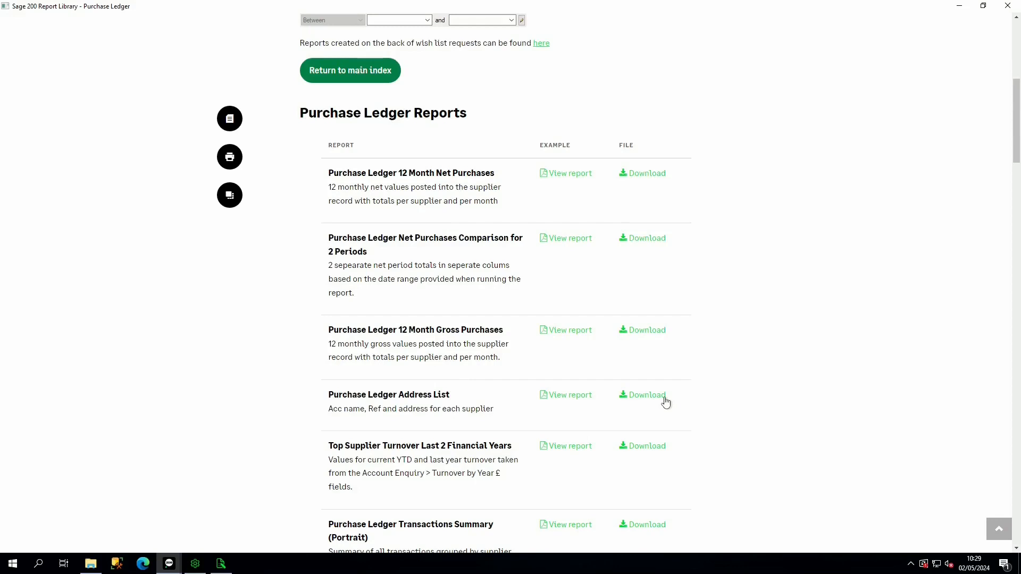
# - Request the Purchase Ledger 12 Month Net Purchases report, go through the My Sage sign-in and start its download
pyautogui.click(643, 174)
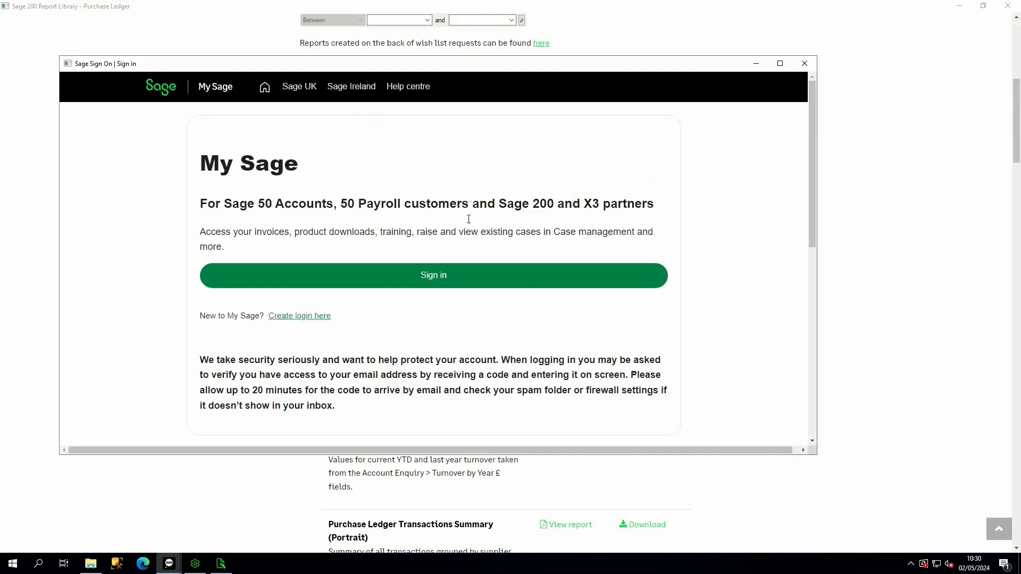
pyautogui.click(456, 276)
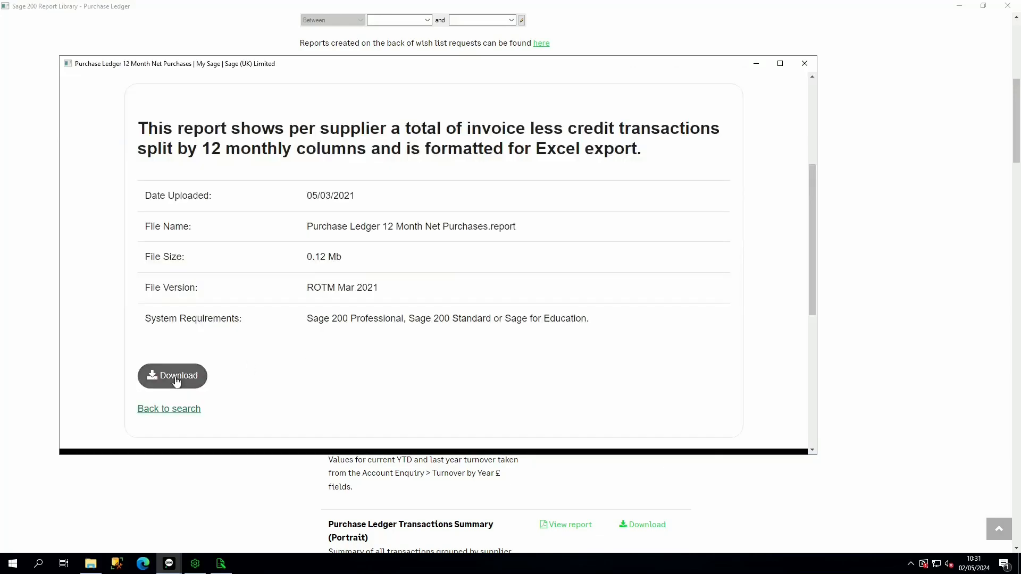
pyautogui.click(175, 376)
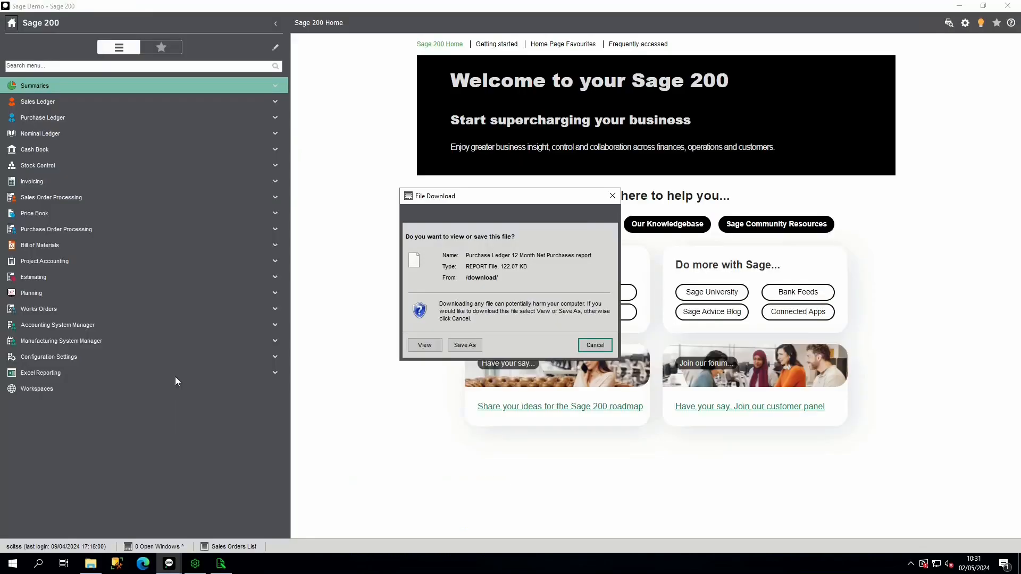
# - Save the Purchase Ledger 12 Month Net Purchases report in C:\Sage\reporting\custom\reports\purchase
pyautogui.click(465, 345)
pyautogui.click(91, 281)
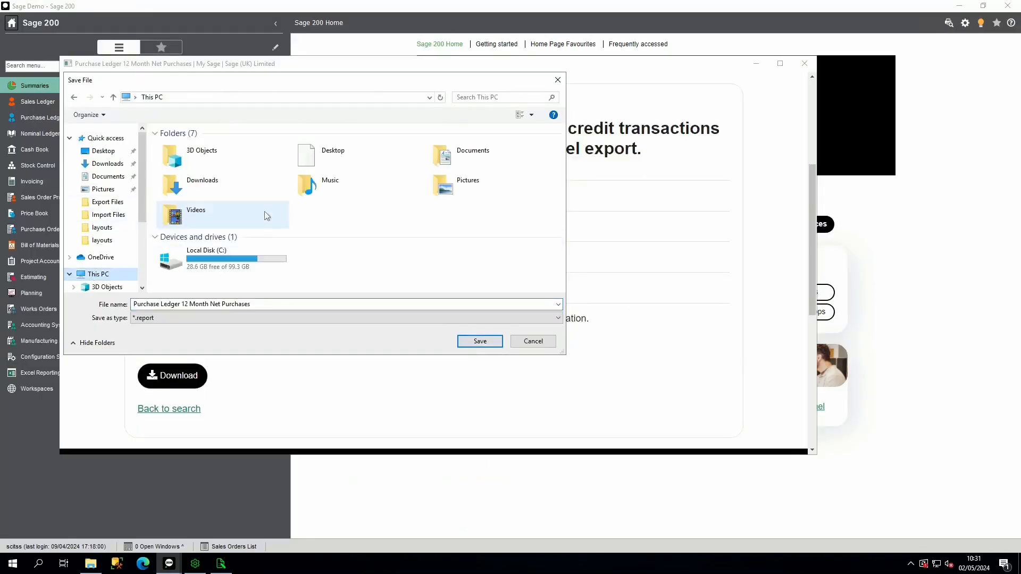
pyautogui.doubleClick(185, 259)
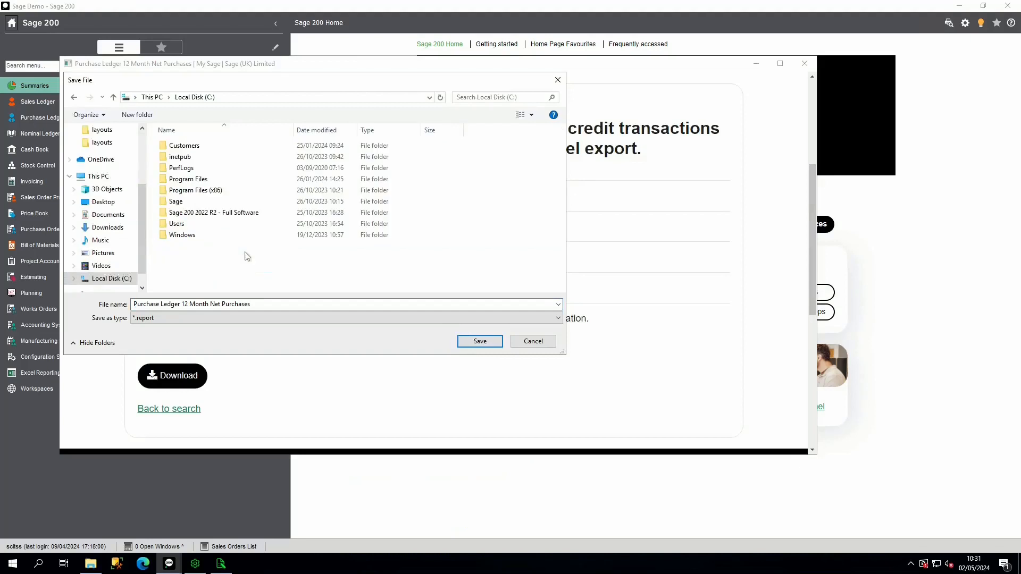
pyautogui.doubleClick(181, 202)
pyautogui.doubleClick(187, 240)
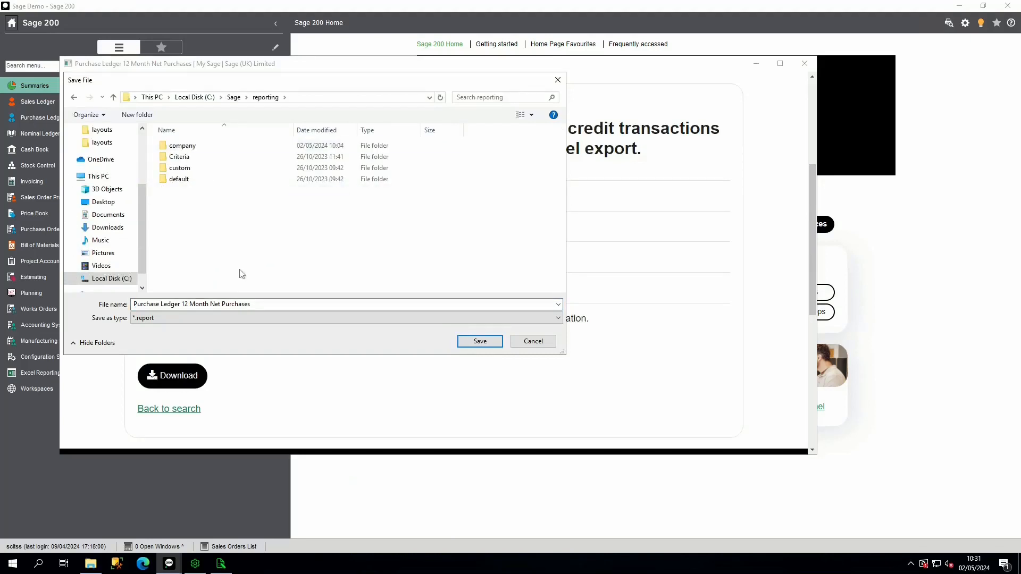
pyautogui.doubleClick(195, 167)
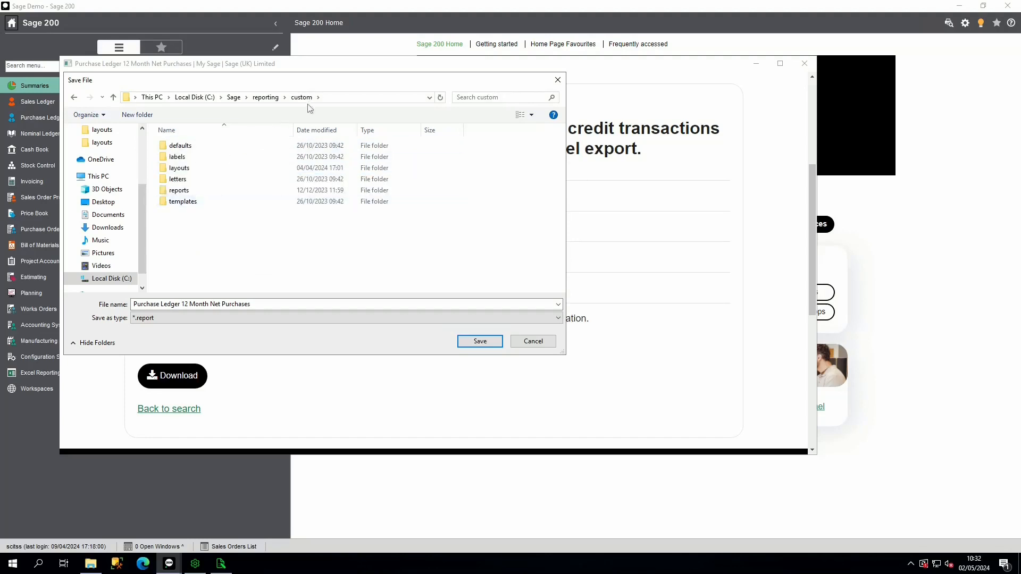
pyautogui.doubleClick(180, 190)
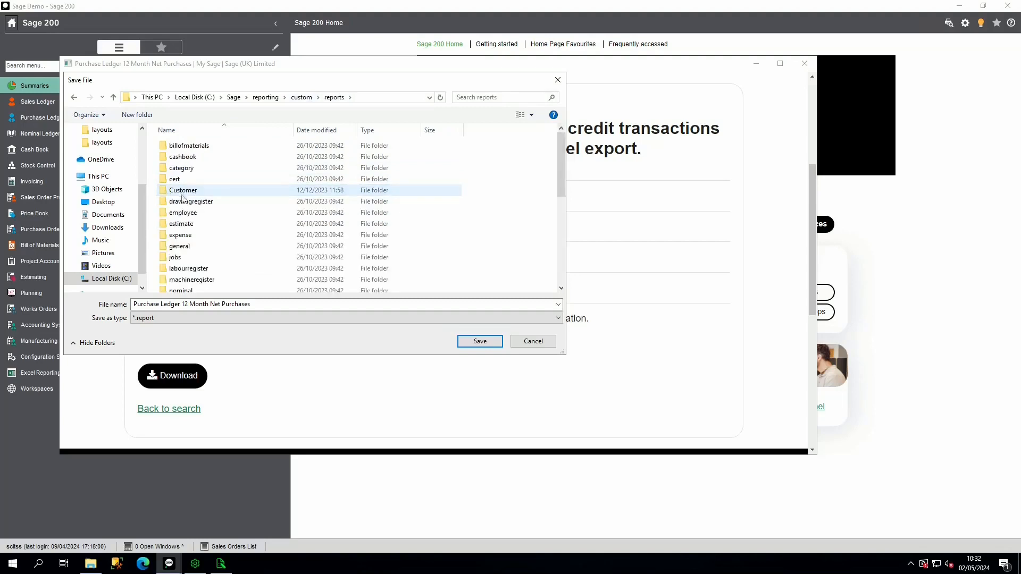
pyautogui.scroll(-3, 189, 202)
pyautogui.doubleClick(187, 225)
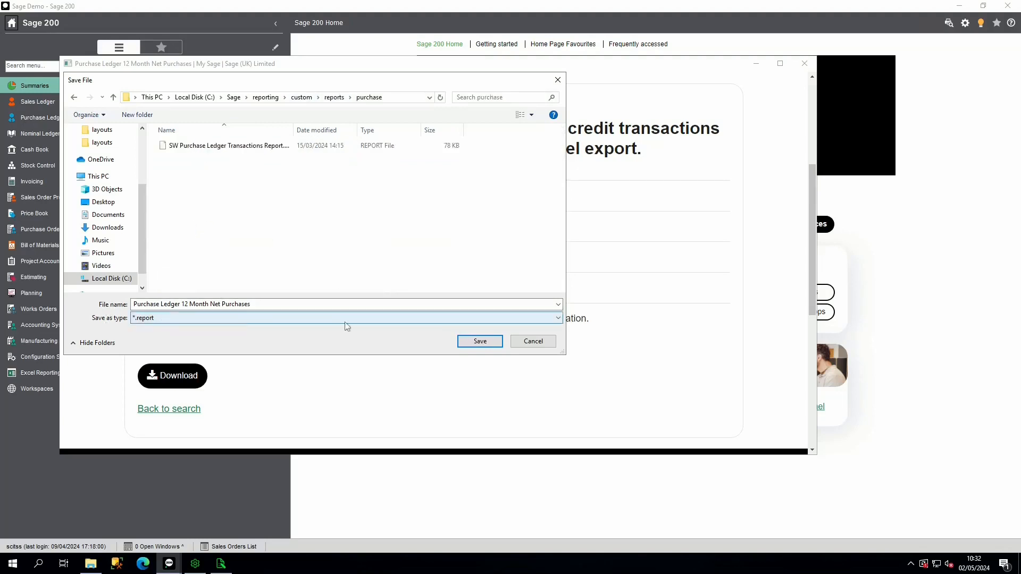
pyautogui.click(474, 346)
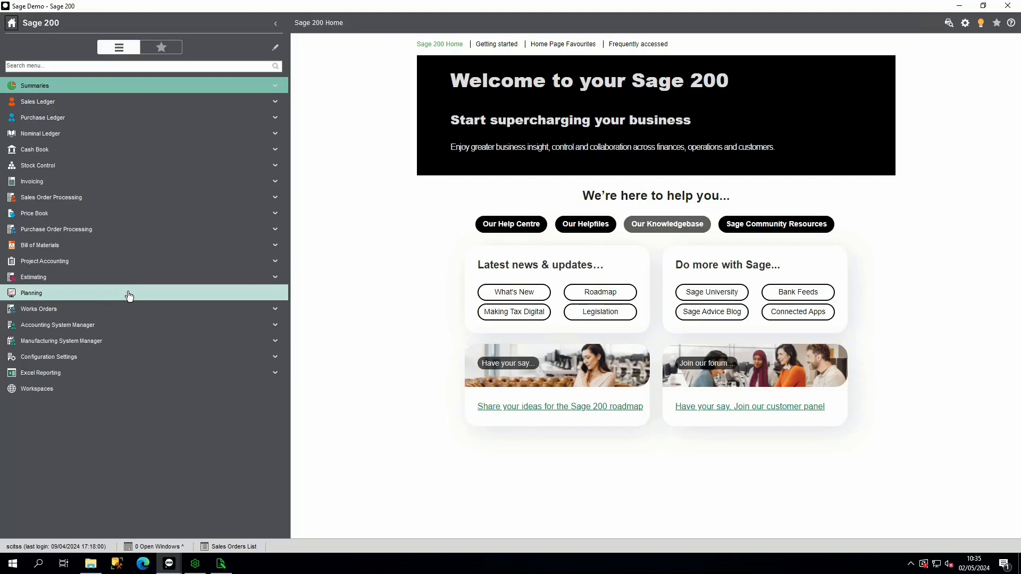
# - Leave the Knowledgebase window and open the folder C:\Sage\reporting\custom\reports\purchase in File Explorer
pyautogui.click(1012, 5)
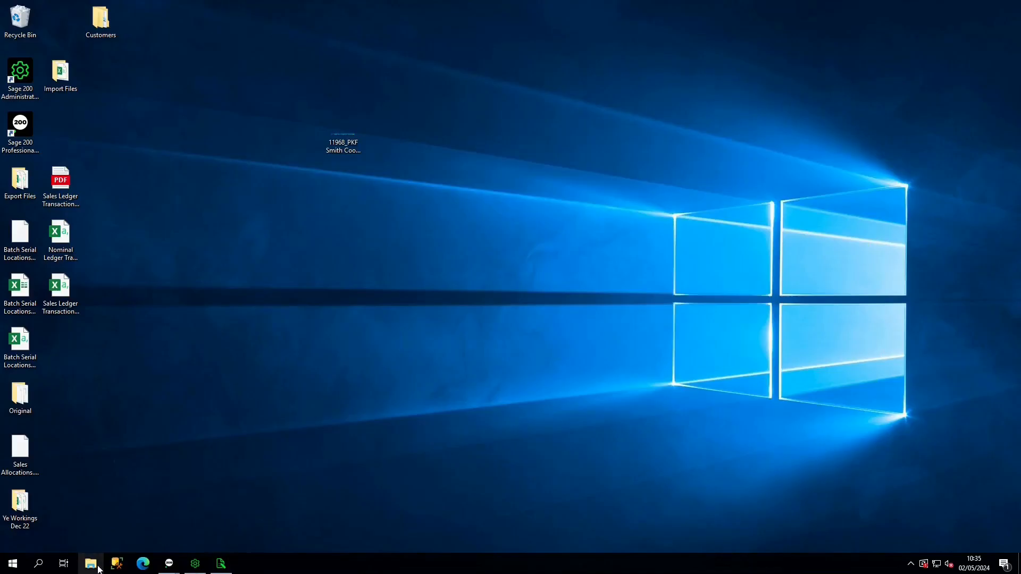
pyautogui.click(96, 567)
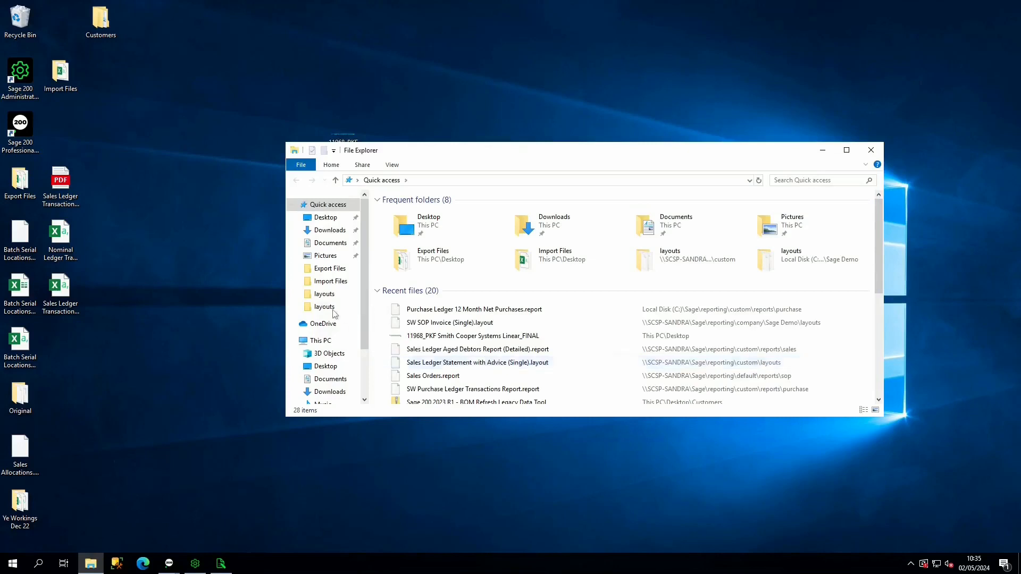
pyautogui.click(321, 340)
pyautogui.doubleClick(433, 328)
pyautogui.doubleClick(423, 270)
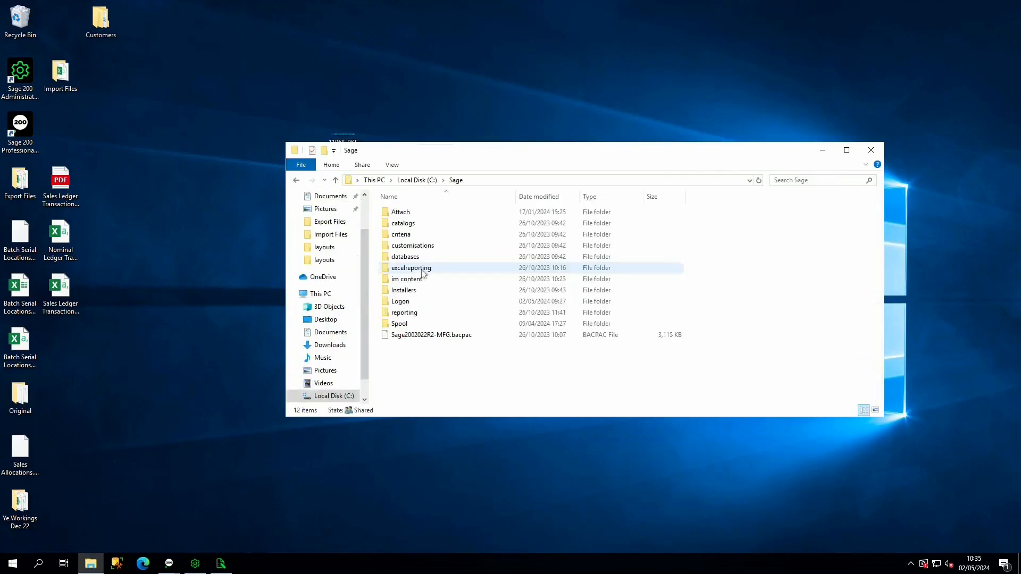
pyautogui.doubleClick(420, 315)
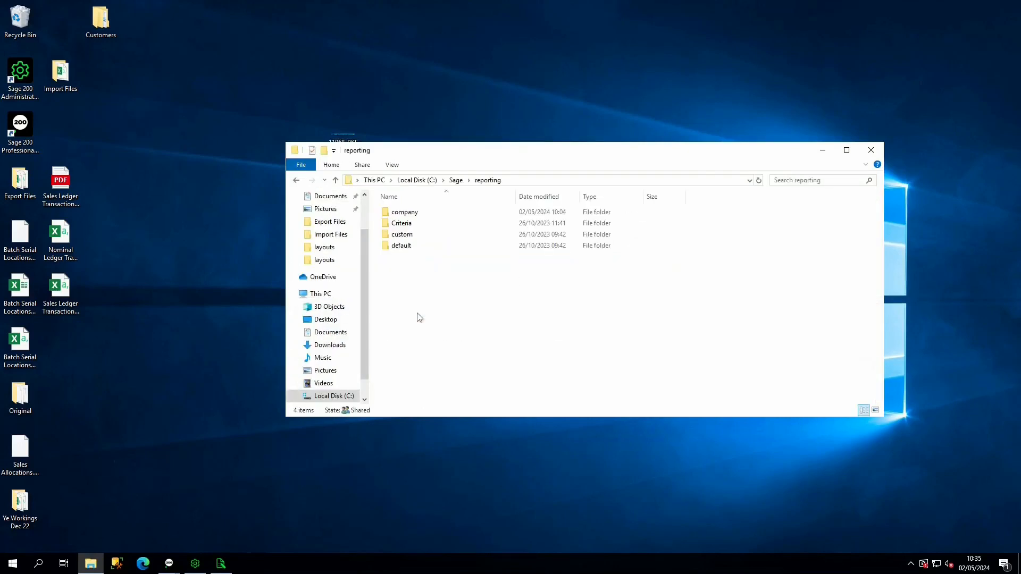
pyautogui.doubleClick(413, 237)
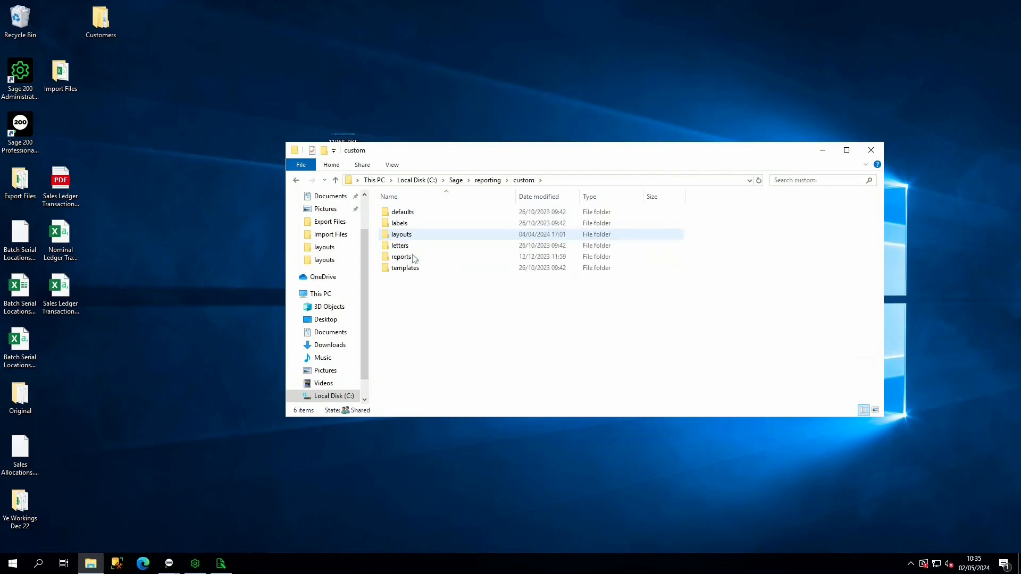
pyautogui.doubleClick(404, 258)
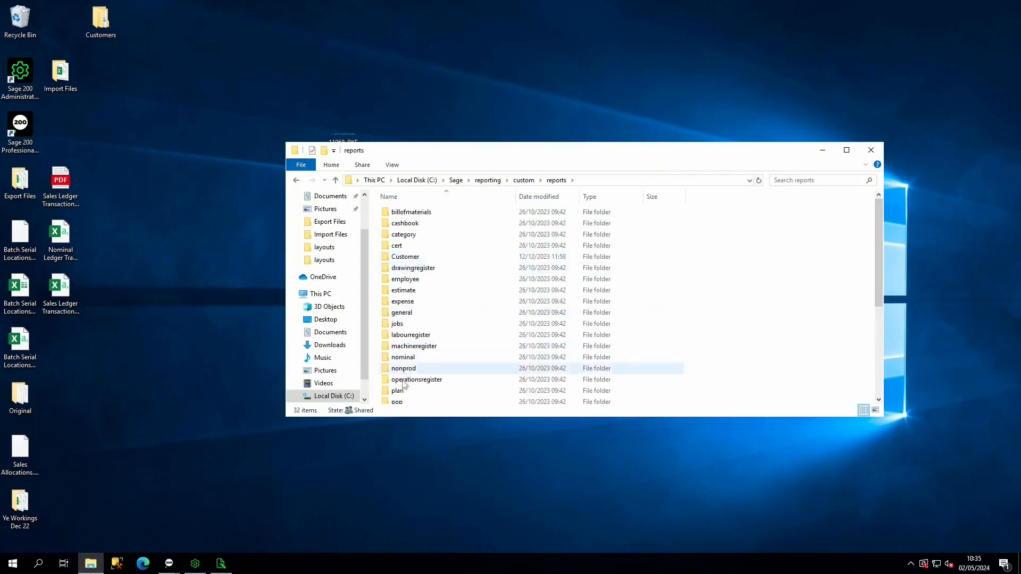
pyautogui.scroll(-3, 408, 360)
pyautogui.doubleClick(404, 358)
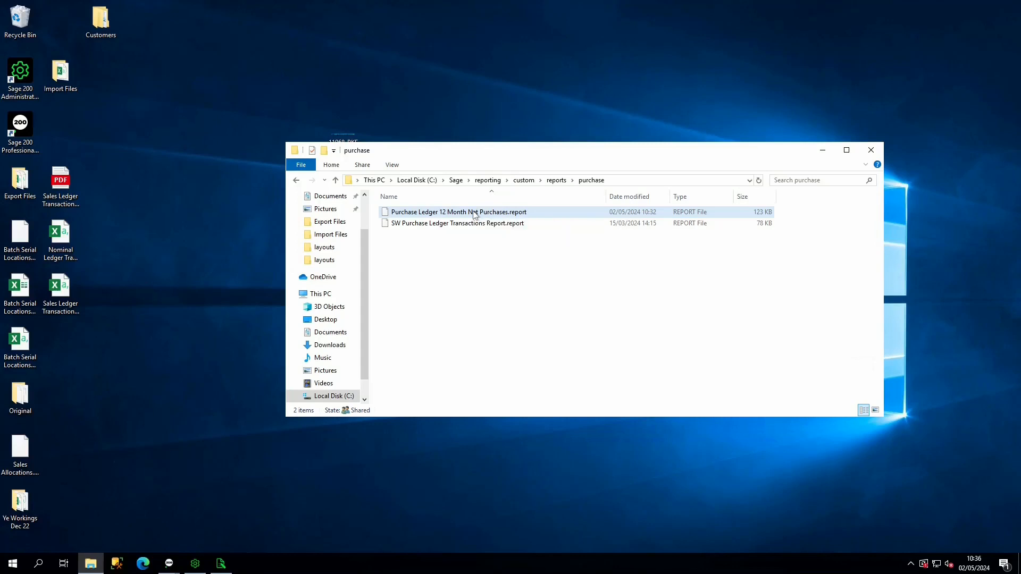
# - Open the file name of Purchase Ledger 12 Month Net Purchases.report for renaming and close it again
pyautogui.rightClick(476, 213)
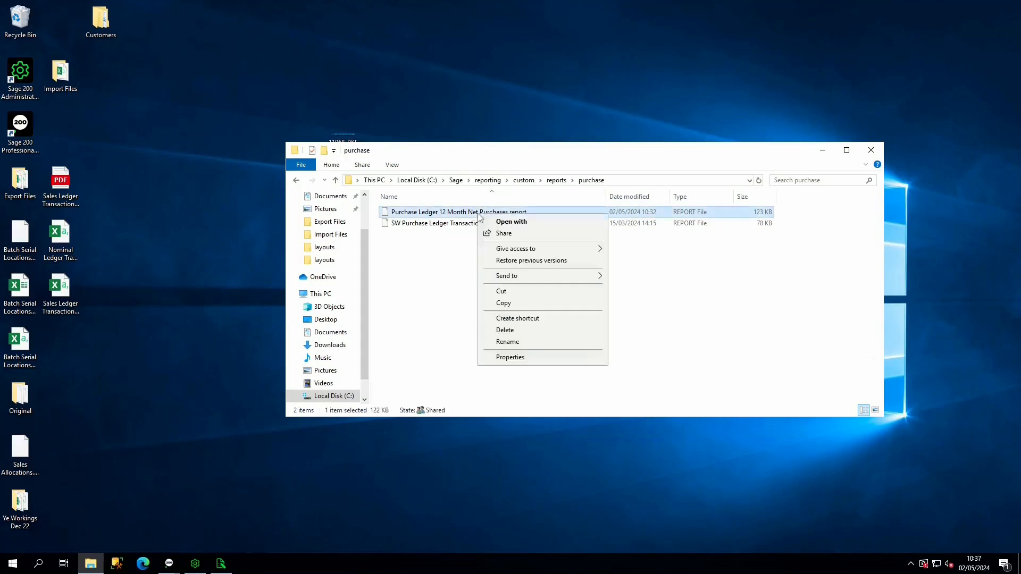
pyautogui.click(508, 343)
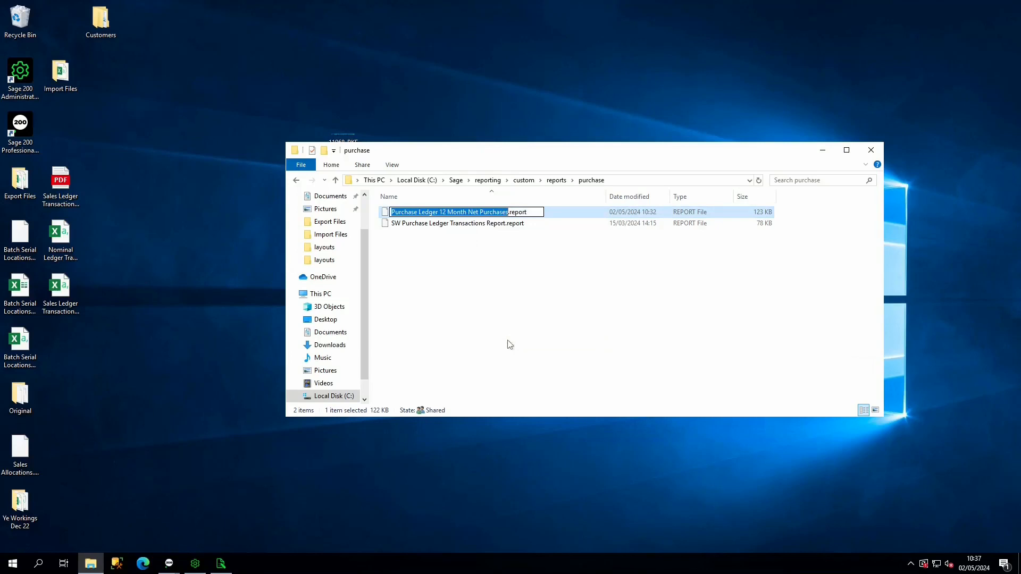
pyautogui.press('Return')
# - In Sage 200 System Administration, add a feature named Purchase Ledger 12 Month Net Purchases to the Purchase Ledger Reporting group
pyautogui.click(196, 565)
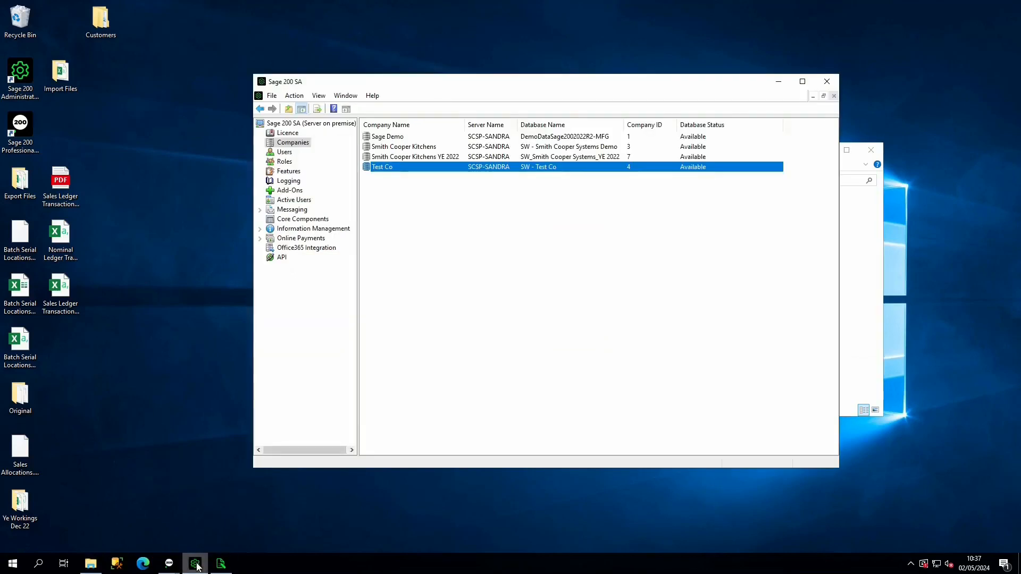
pyautogui.click(290, 172)
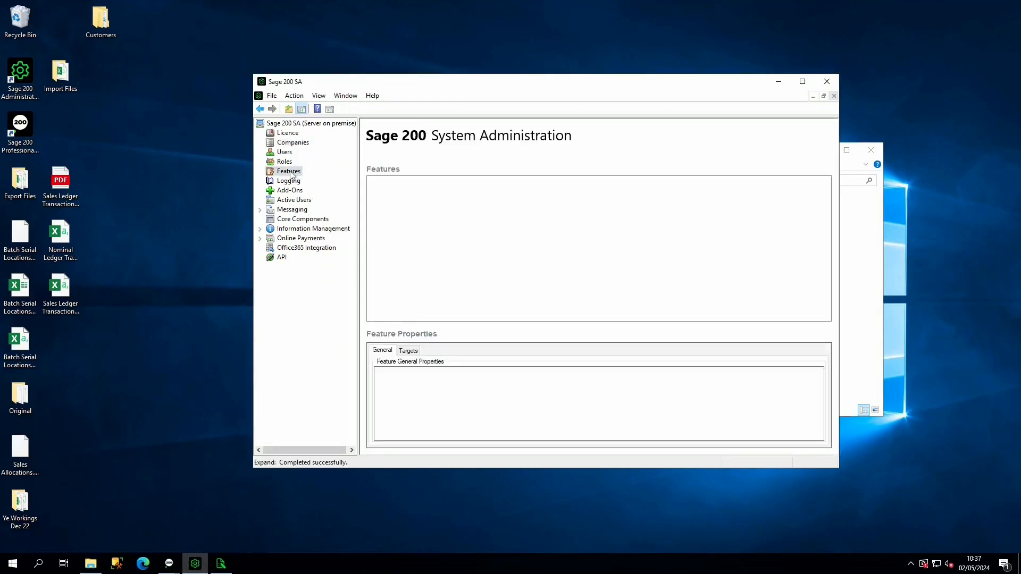
pyautogui.scroll(-5, 456, 203)
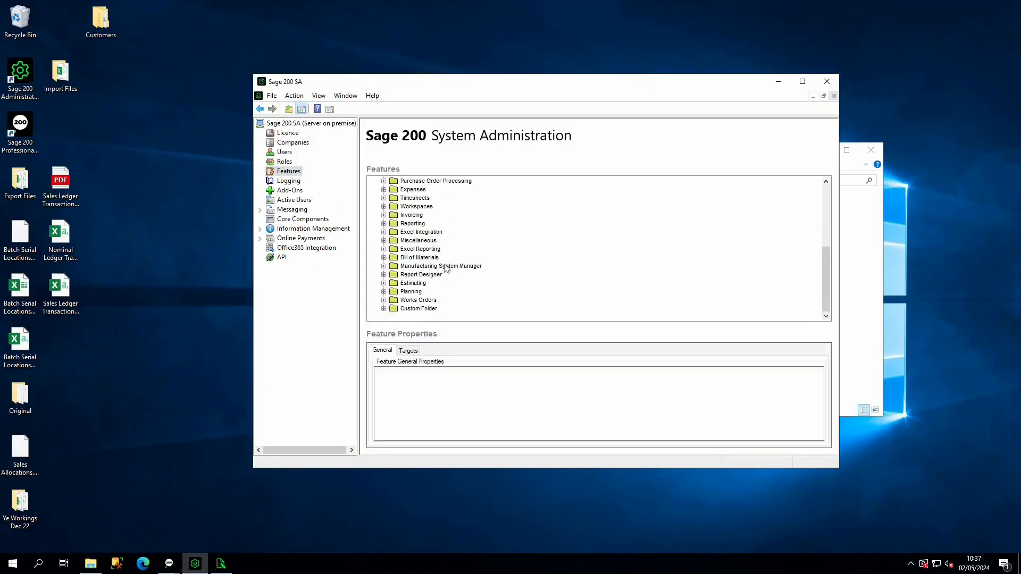
pyautogui.scroll(5, 457, 204)
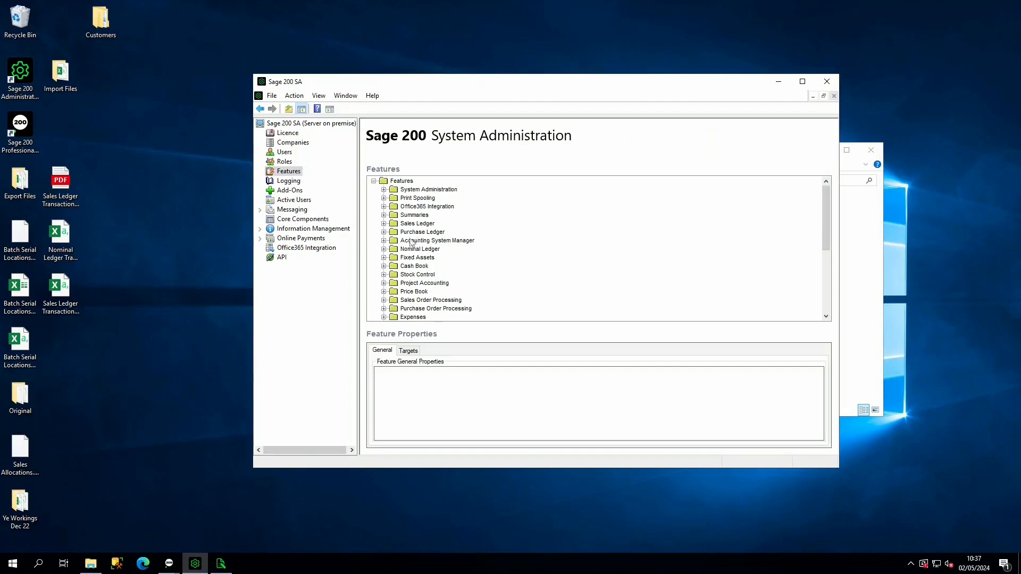
pyautogui.click(383, 232)
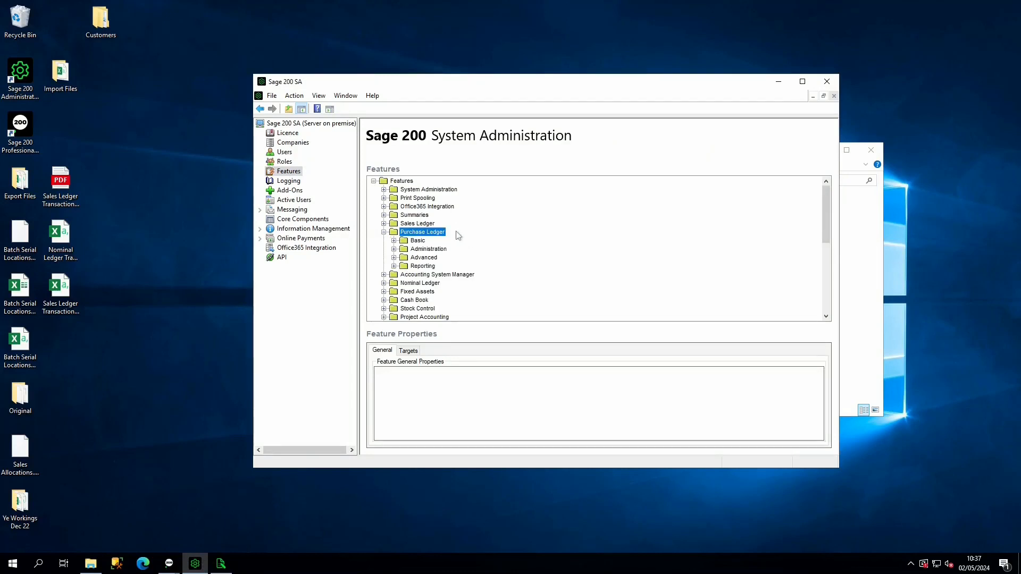
pyautogui.click(395, 266)
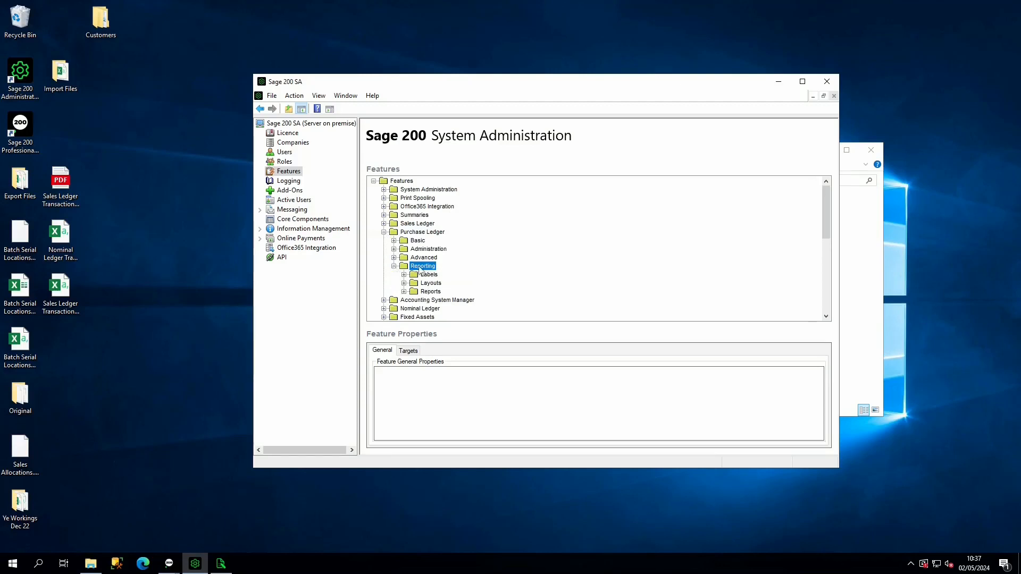
pyautogui.rightClick(419, 270)
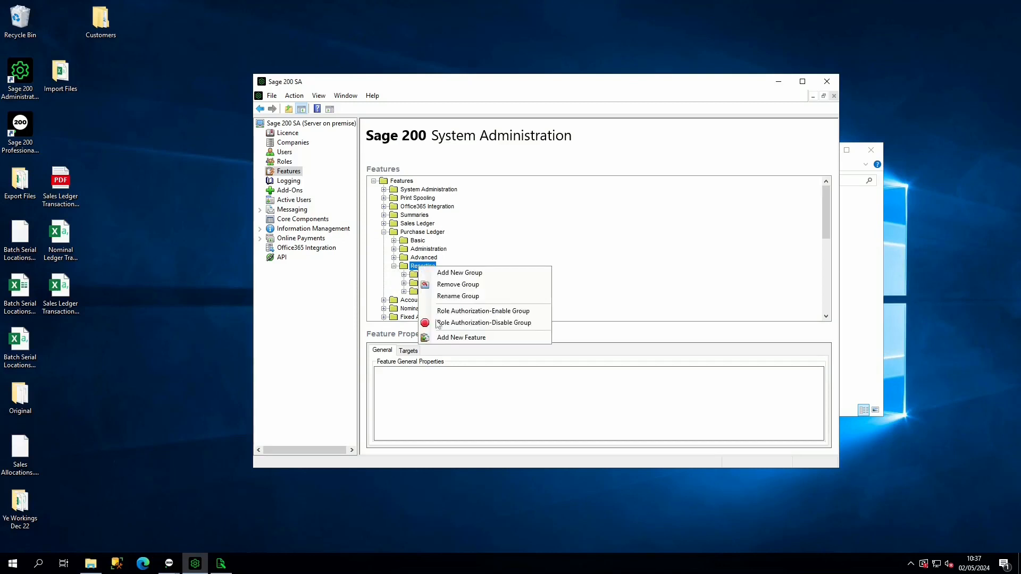
pyautogui.click(441, 341)
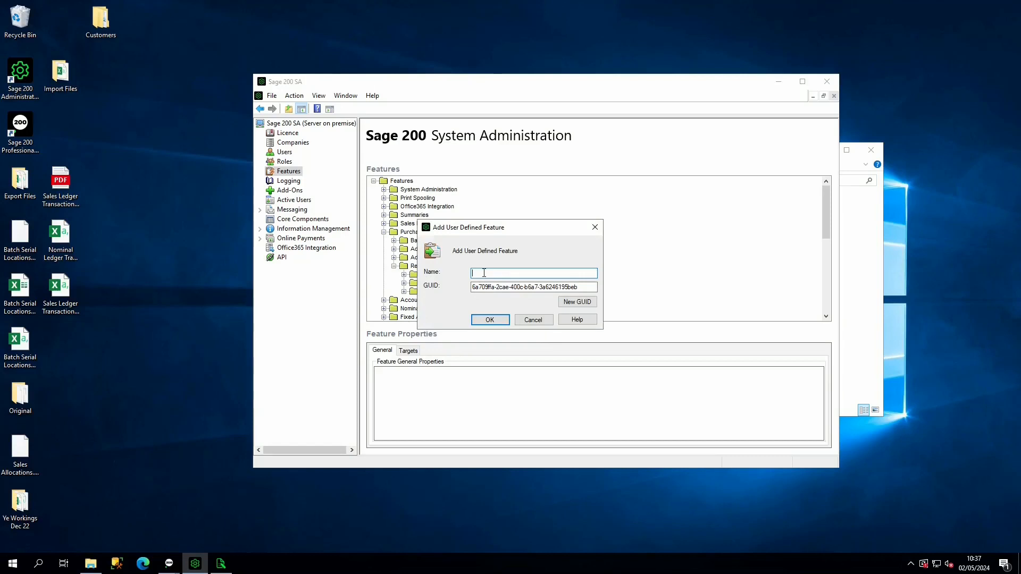
pyautogui.write('Purchase Ledger 12 Month Net Purchases')
pyautogui.click(490, 320)
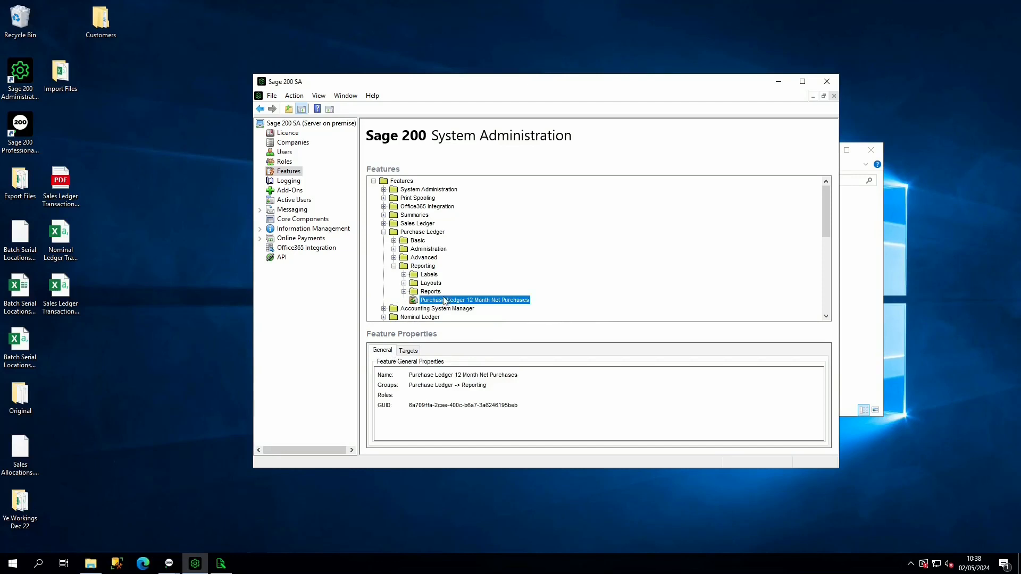
# - Start a new target for the feature, named Purchase Ledger 12 Month Net Purchases, with target type Report
pyautogui.click(407, 351)
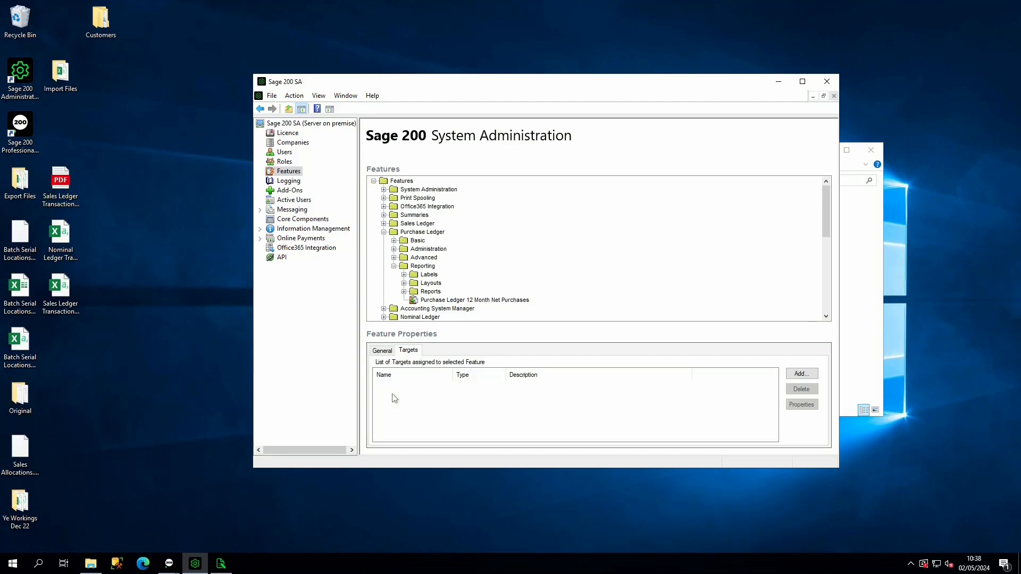
pyautogui.click(802, 375)
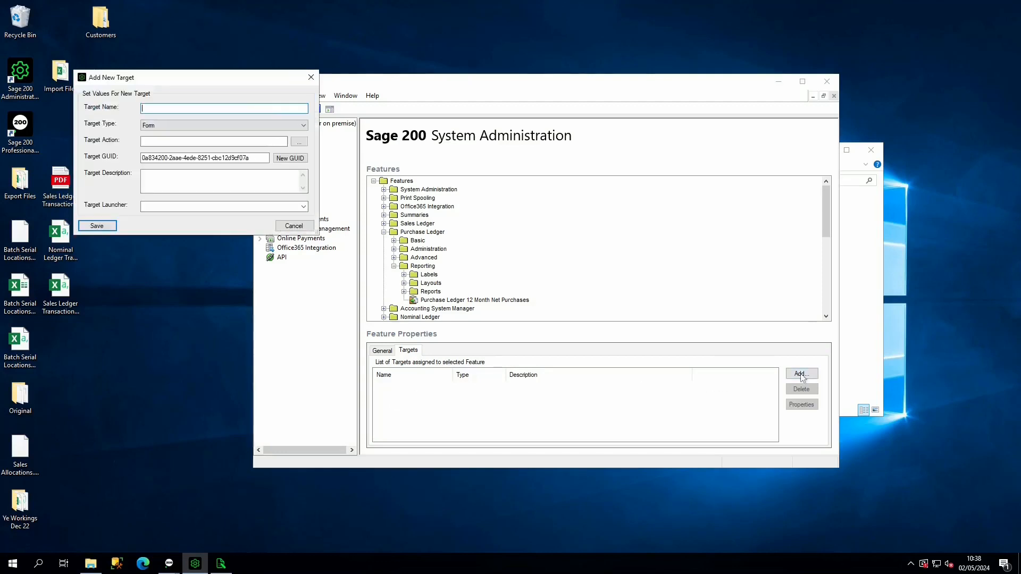
pyautogui.write('Purchase Ledger 12 Month Net Purchases')
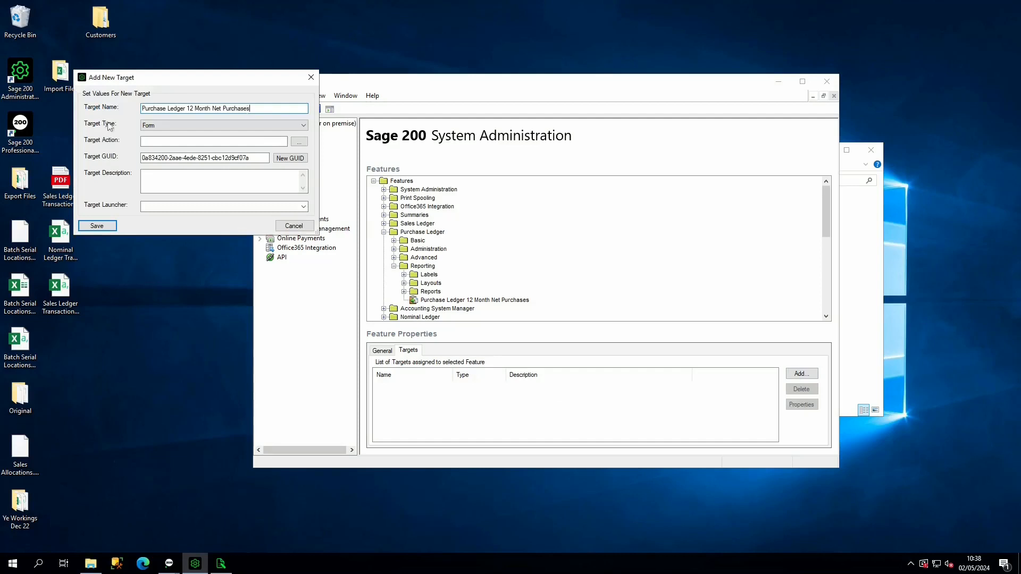
pyautogui.click(151, 126)
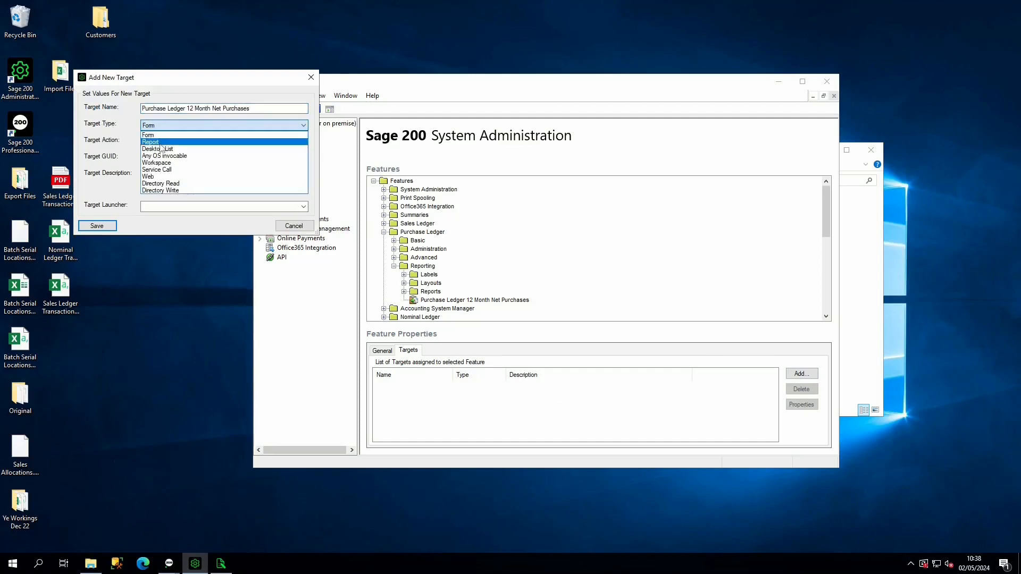
pyautogui.click(160, 142)
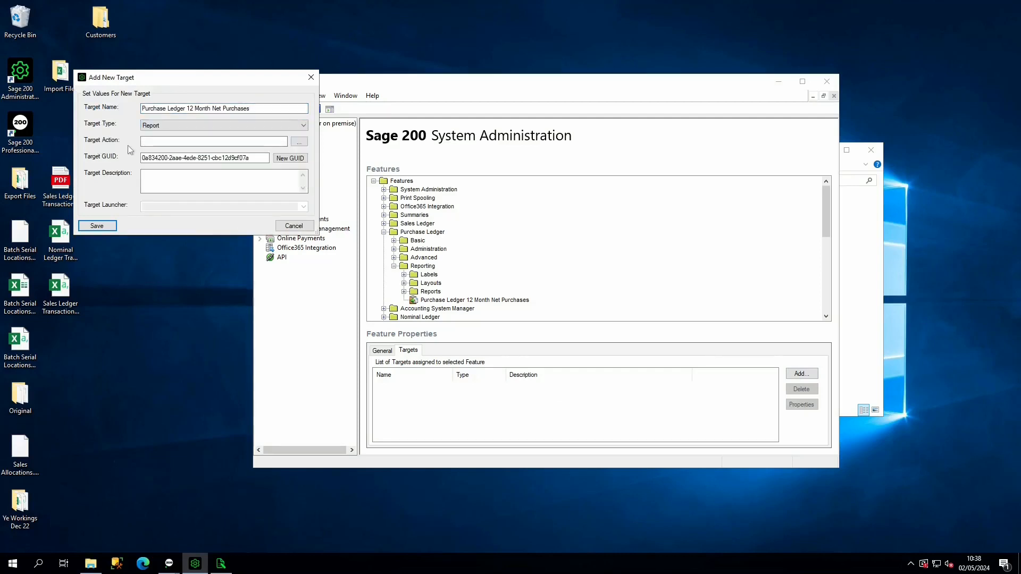
# - Set the target action to Purchase Ledger 12 Month Net Purchases.report from Sage\reporting\custom\reports\purchase and save the target
pyautogui.click(302, 142)
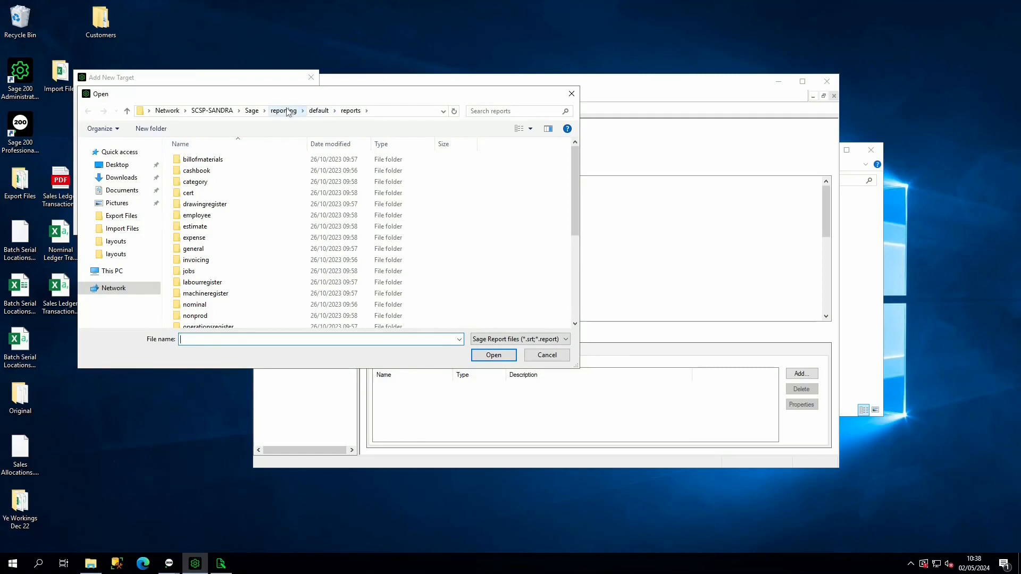
pyautogui.click(291, 112)
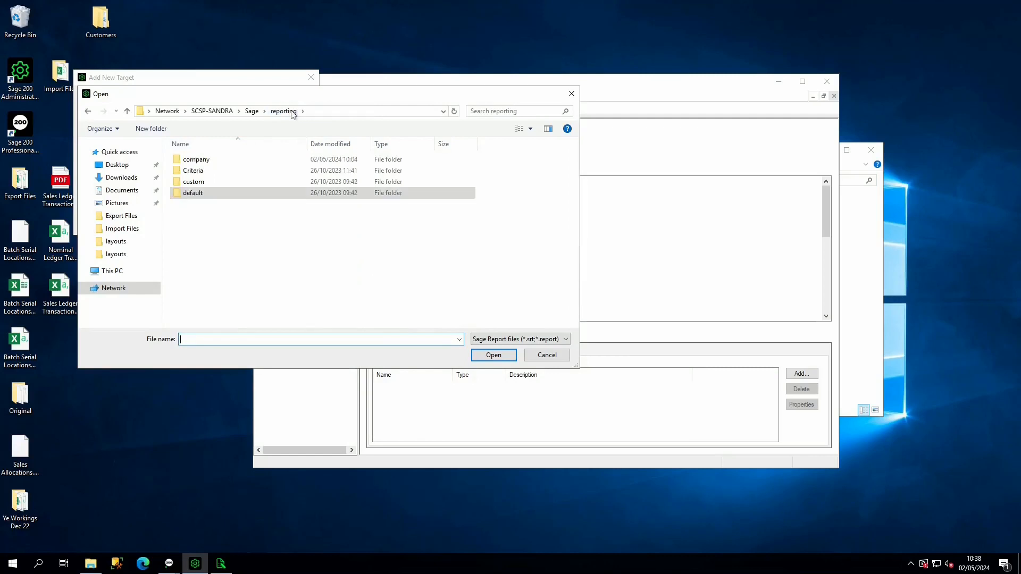
pyautogui.doubleClick(194, 182)
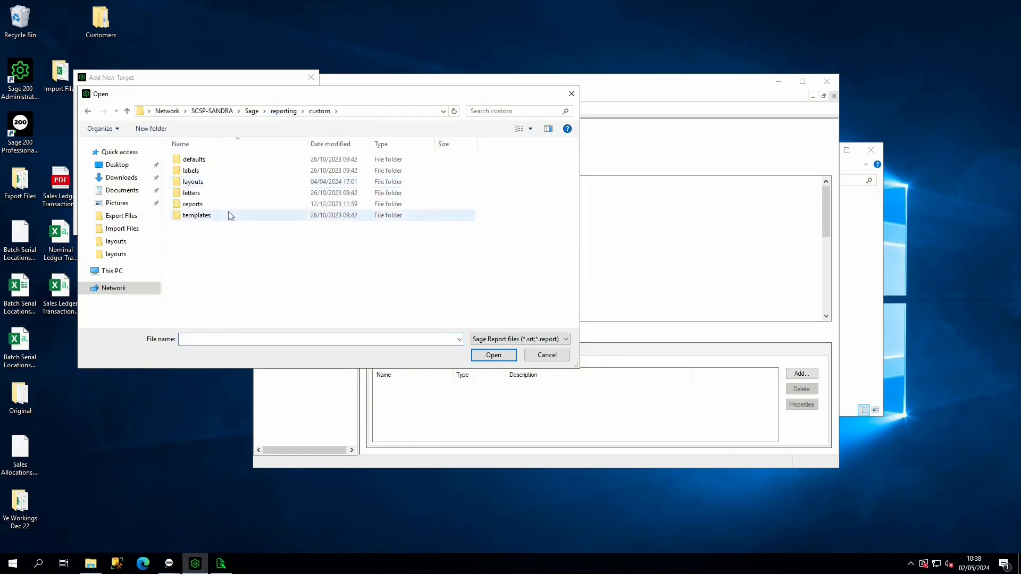
pyautogui.doubleClick(193, 204)
pyautogui.scroll(-3, 194, 269)
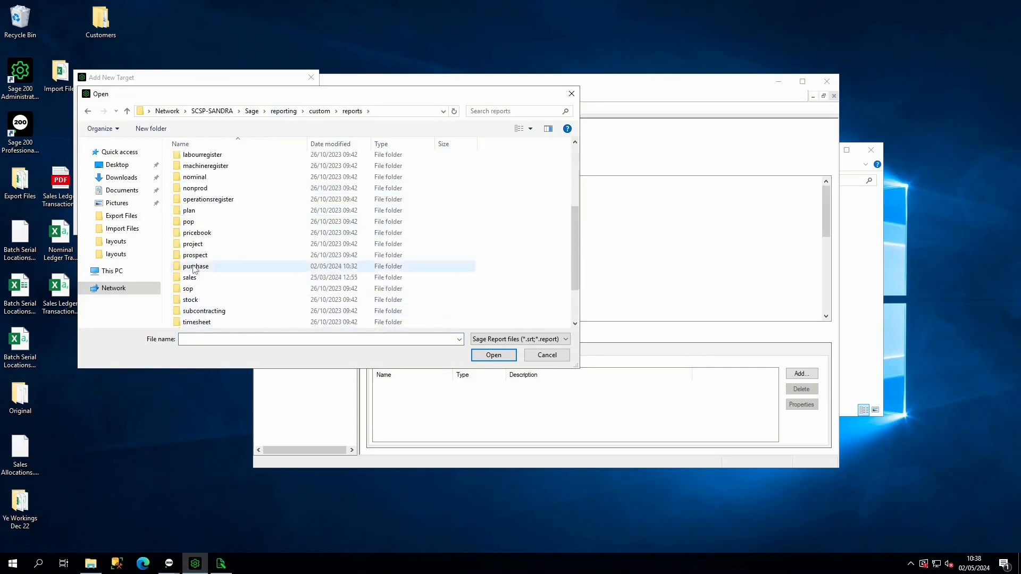
pyautogui.doubleClick(194, 267)
pyautogui.click(230, 161)
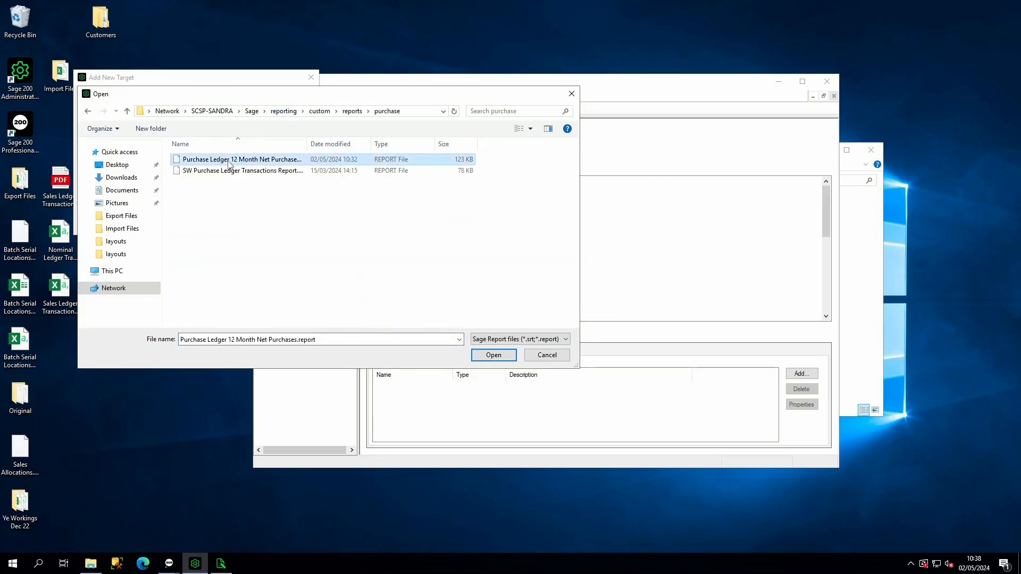
pyautogui.doubleClick(230, 162)
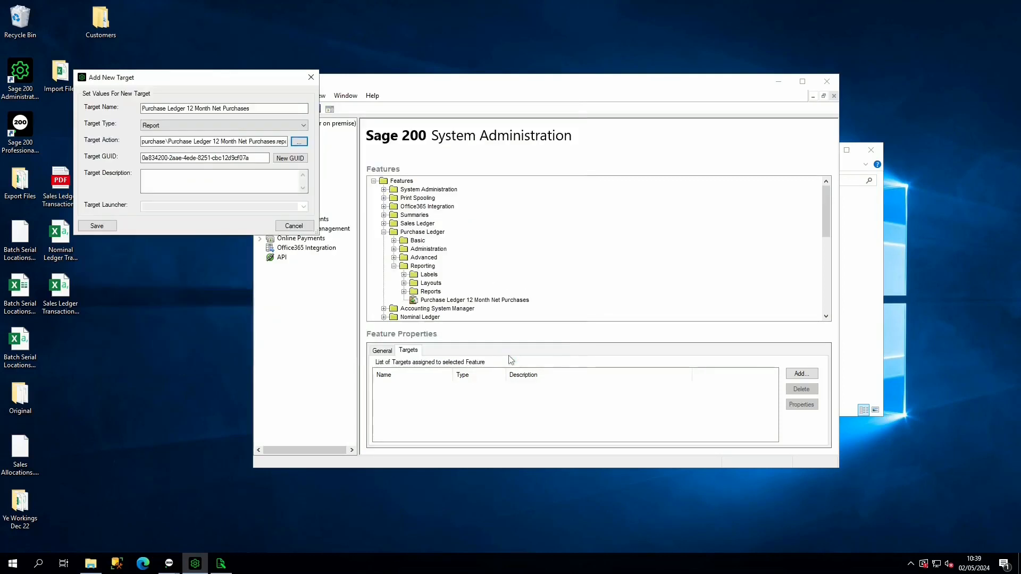
pyautogui.click(85, 227)
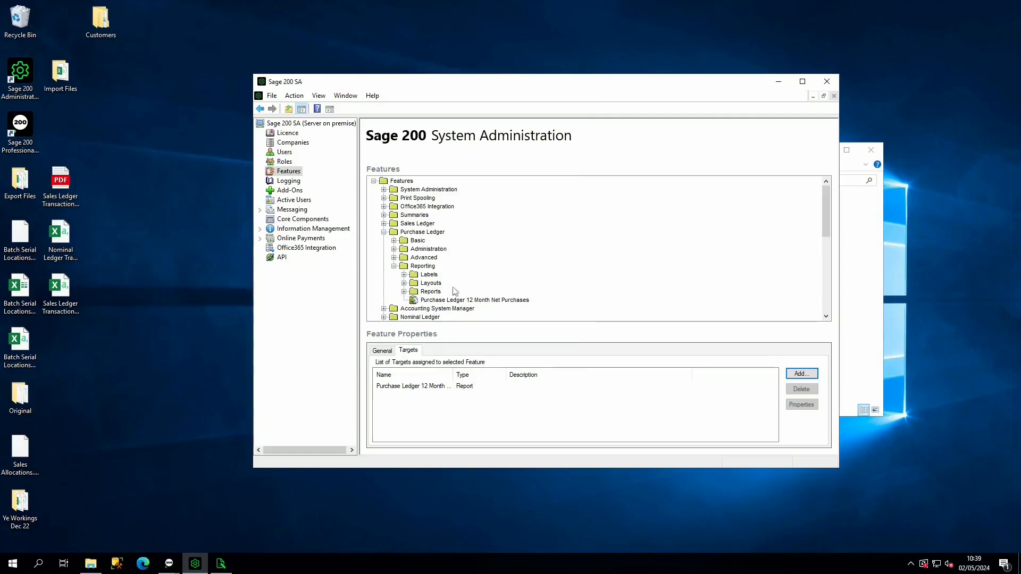
# - Review the list of roles and check which roles are assigned in the second listed user's properties, leaving them unchanged
pyautogui.click(286, 163)
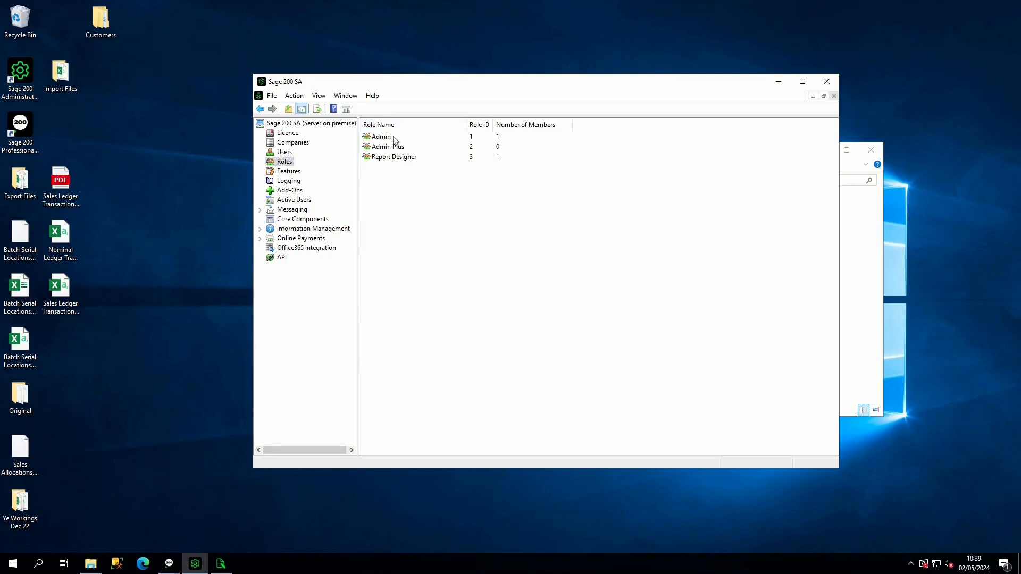
pyautogui.click(286, 153)
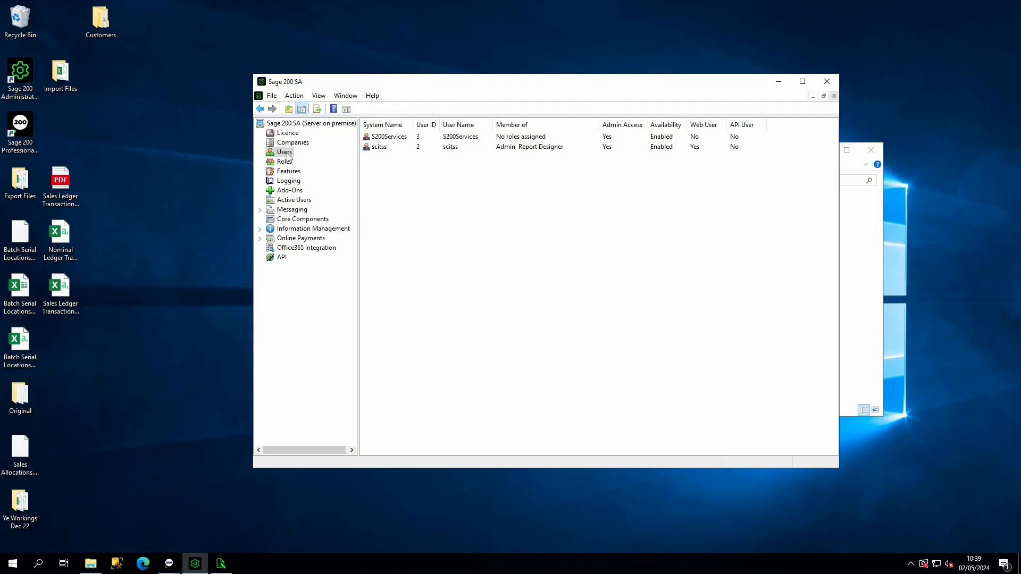
pyautogui.click(385, 149)
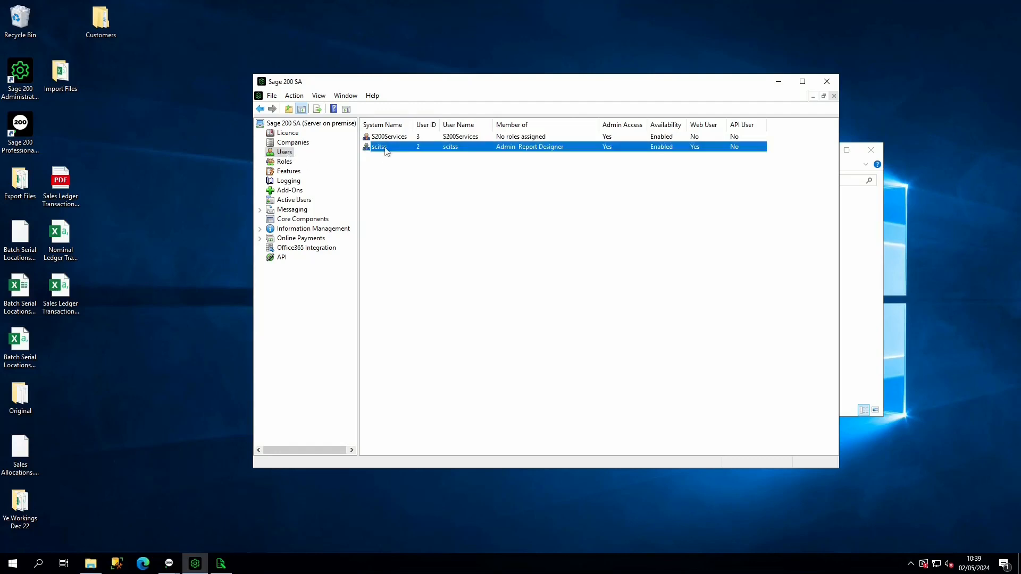
pyautogui.rightClick(387, 151)
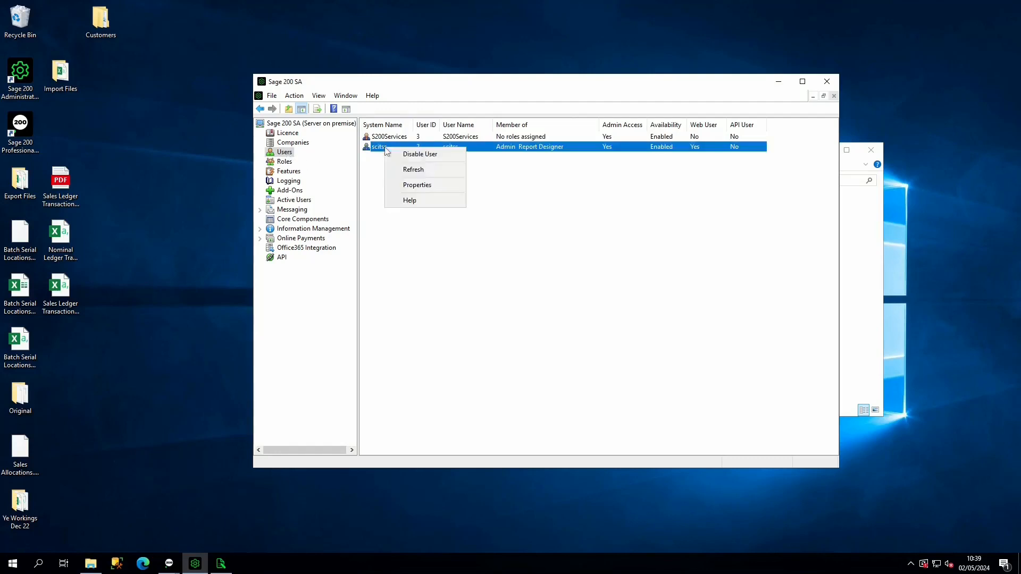
pyautogui.click(416, 186)
pyautogui.click(531, 169)
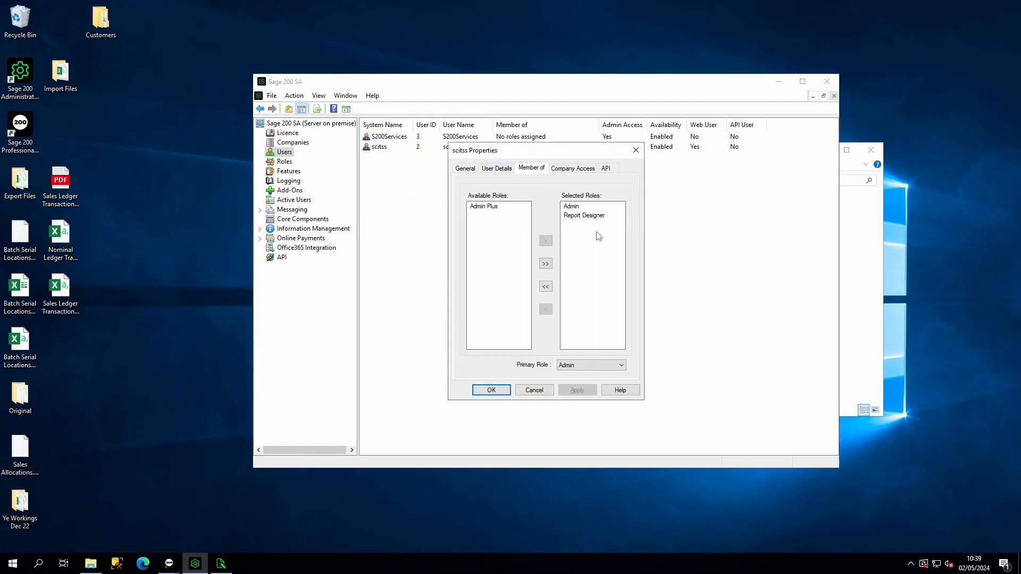
pyautogui.click(536, 391)
# - Authorise the Purchase Ledger 12 Month Net Purchases feature under Purchase Ledger Reporting for the Admin role and apply it
pyautogui.click(284, 163)
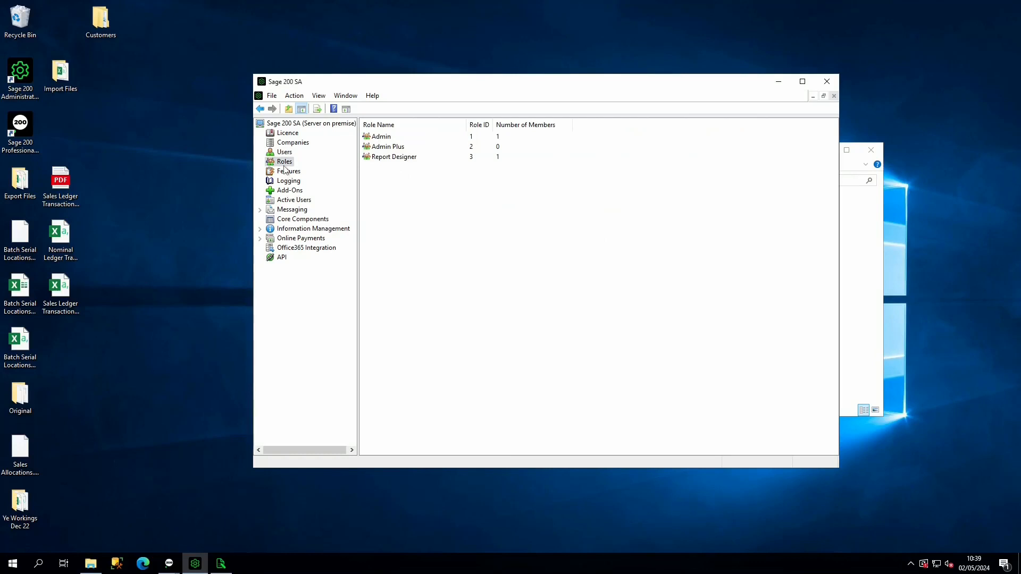
pyautogui.click(392, 138)
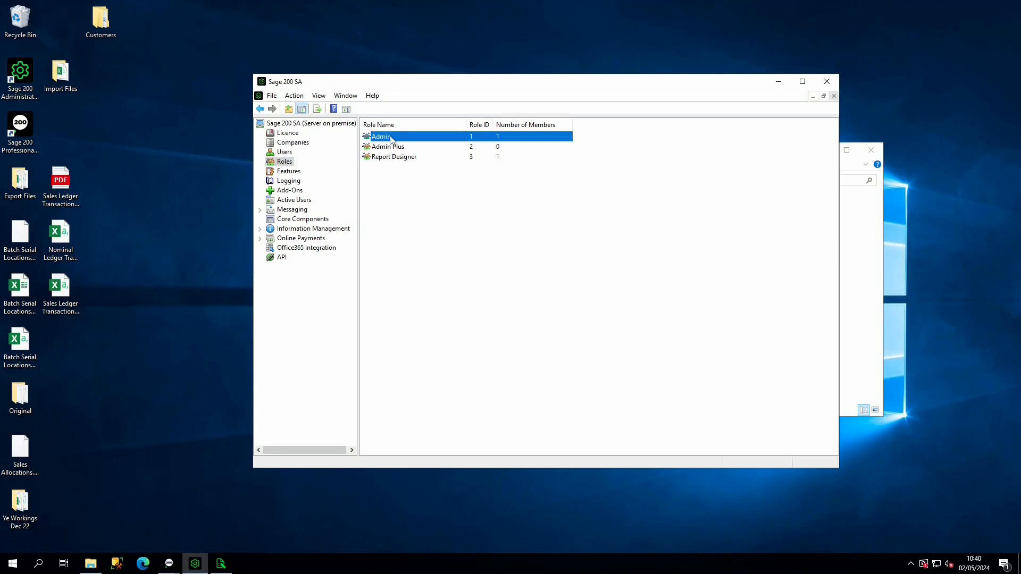
pyautogui.rightClick(421, 139)
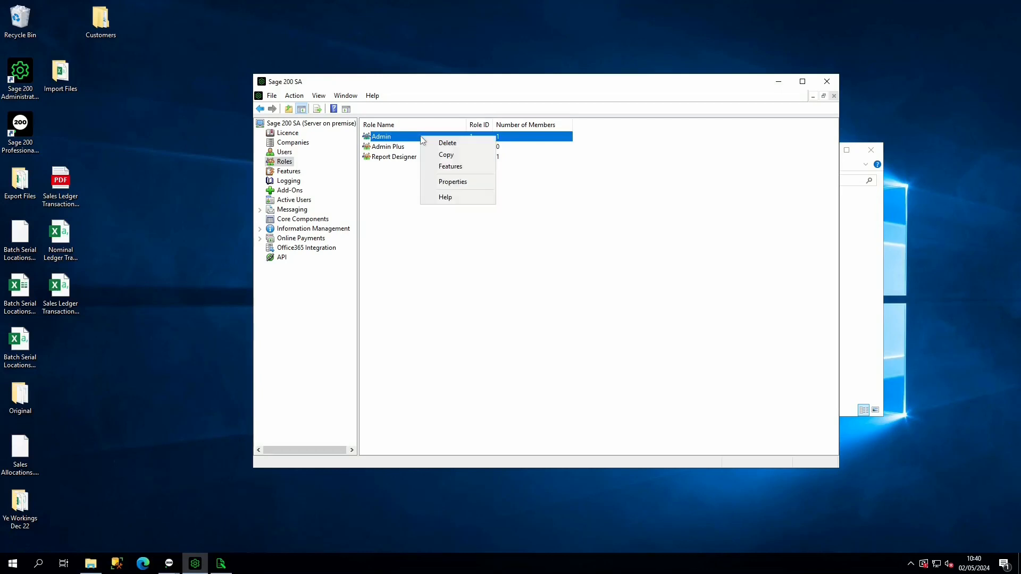
pyautogui.click(448, 167)
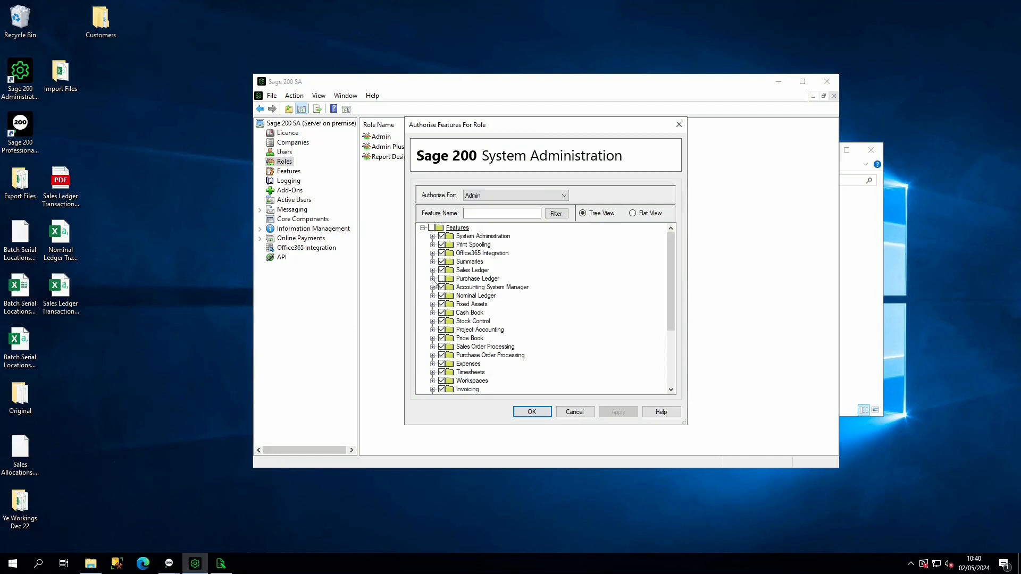
pyautogui.click(432, 279)
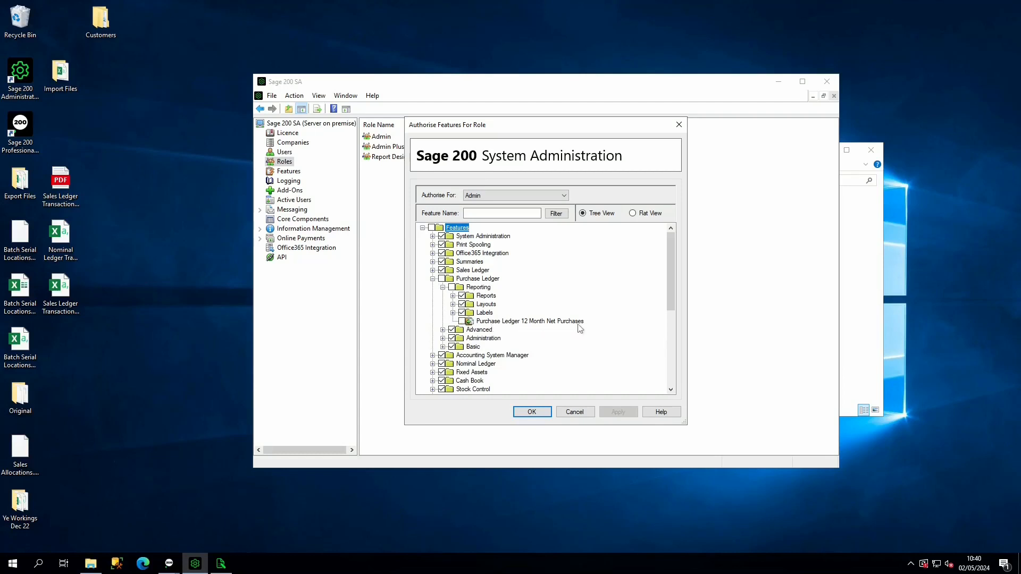
pyautogui.click(461, 322)
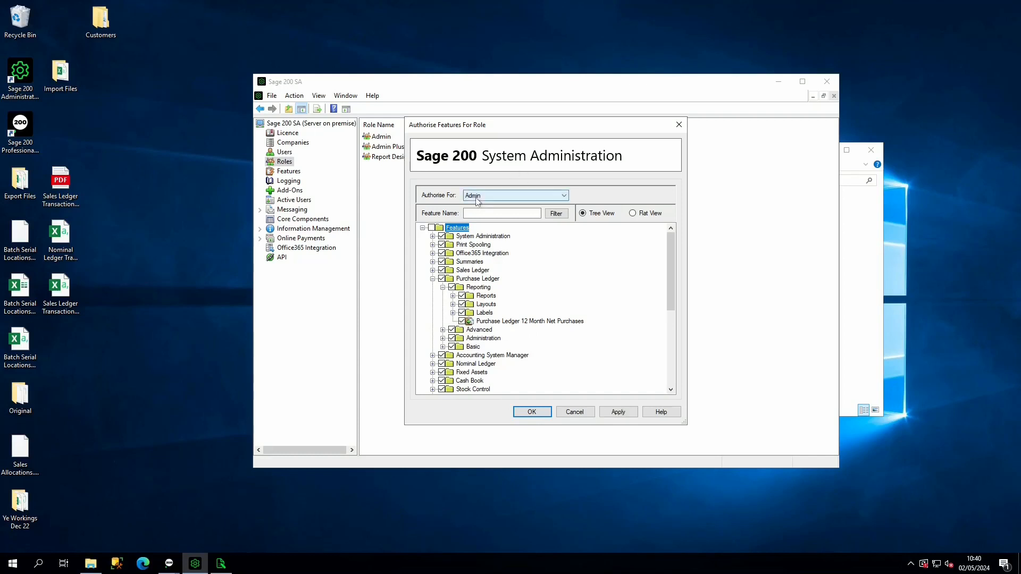
pyautogui.click(615, 413)
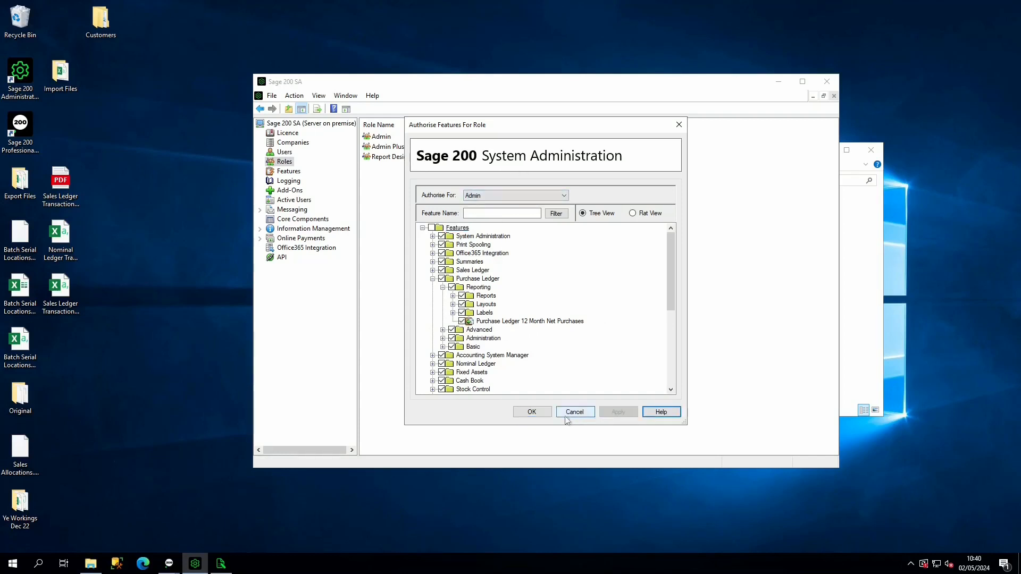
pyautogui.click(532, 413)
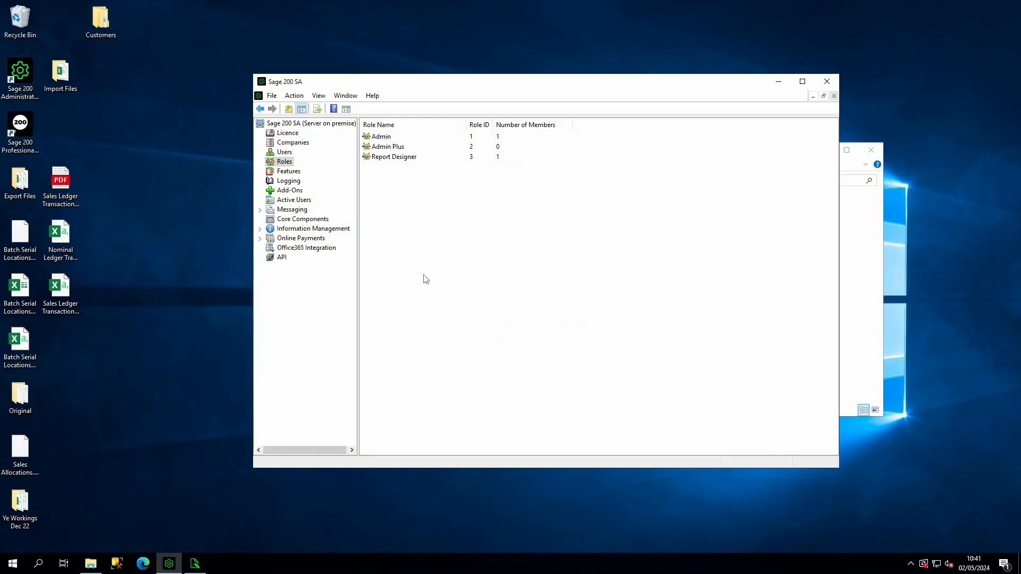
# - Switch to Sage 200 Professional, dismiss the 200 Advice Centre start-up message and start editing the menu
pyautogui.click(24, 125)
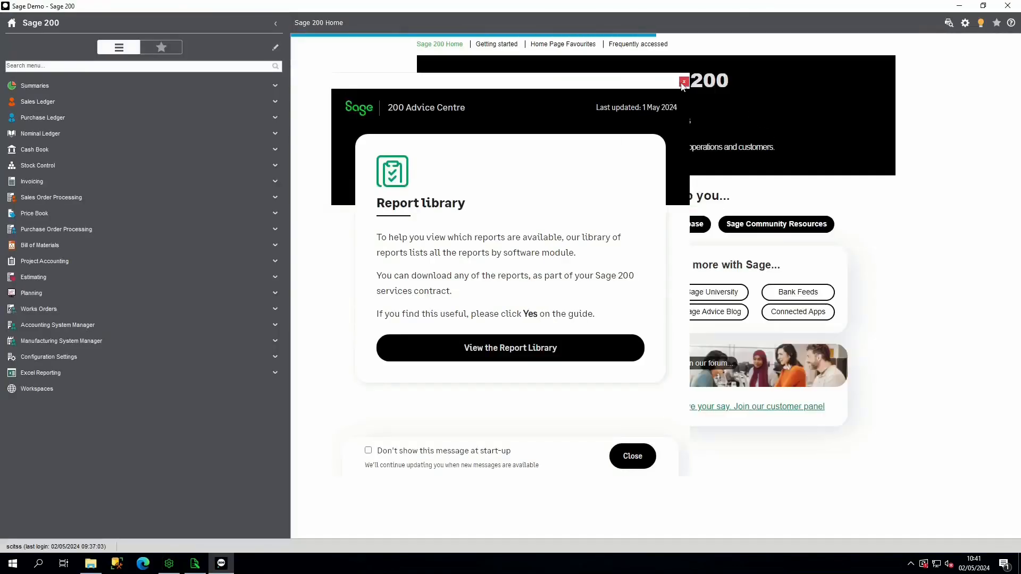
pyautogui.click(683, 82)
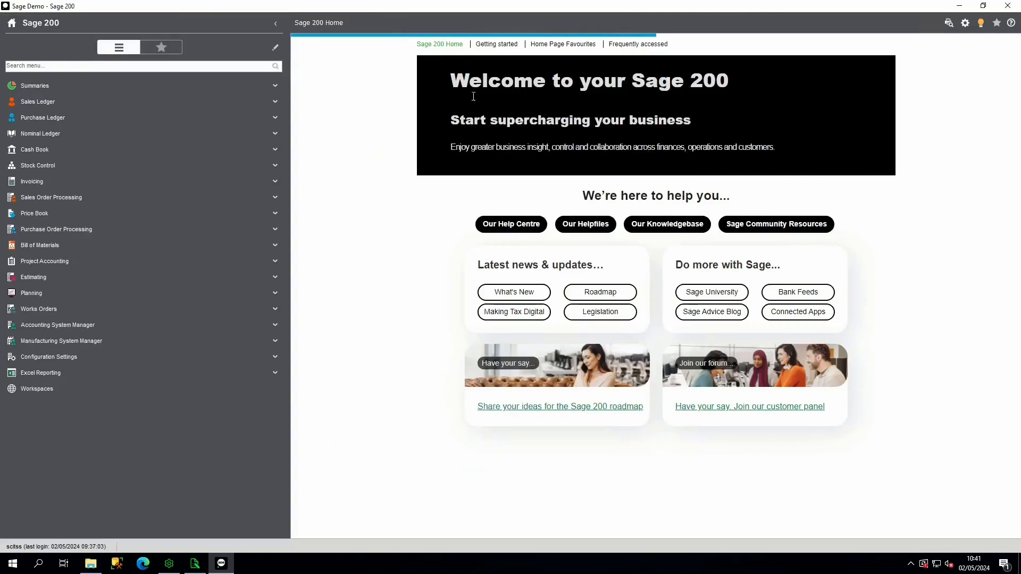
pyautogui.click(274, 53)
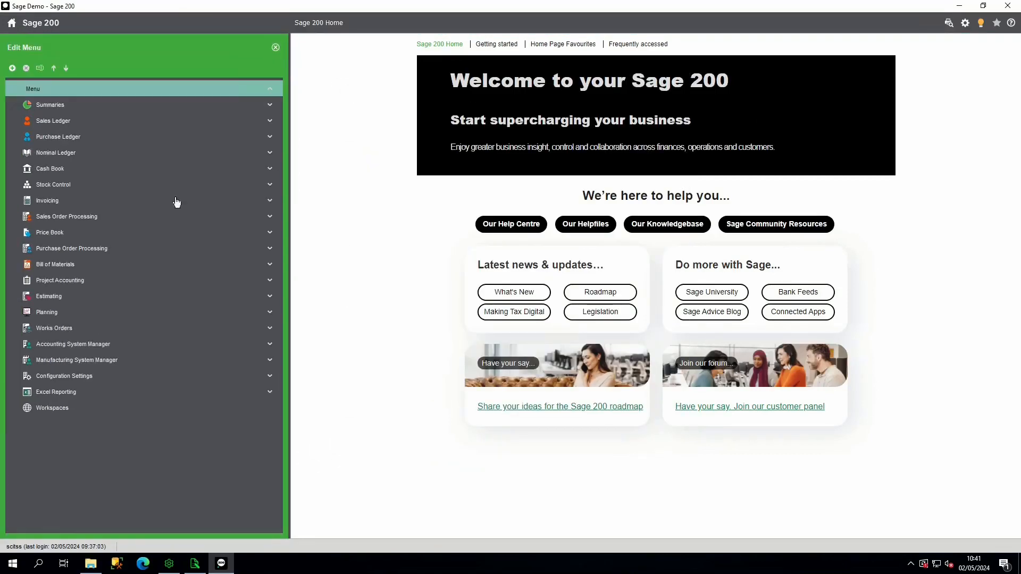
# - Start a new menu item in the Purchase Ledger Reports folder, titled and targeting Purchase Ledger 12 Month Net Purchases from Purchase Ledger Reporting
pyautogui.click(57, 138)
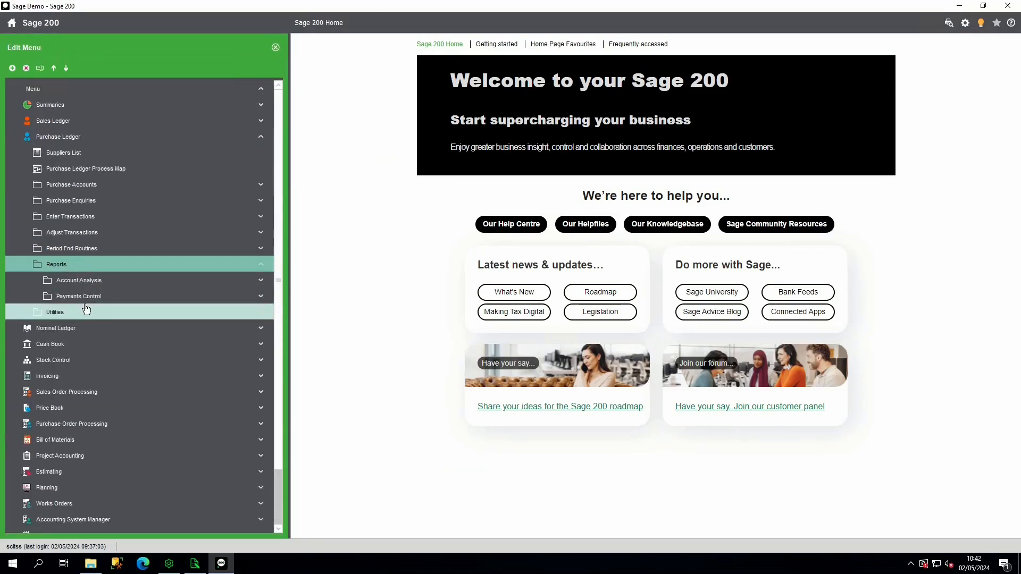
pyautogui.click(73, 267)
pyautogui.click(59, 266)
pyautogui.rightClick(56, 268)
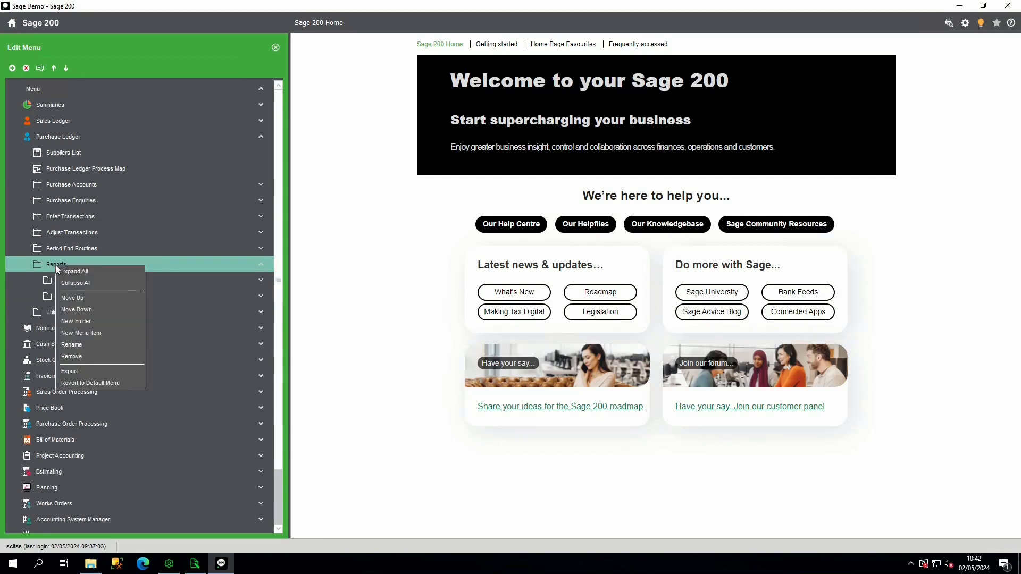
pyautogui.click(91, 333)
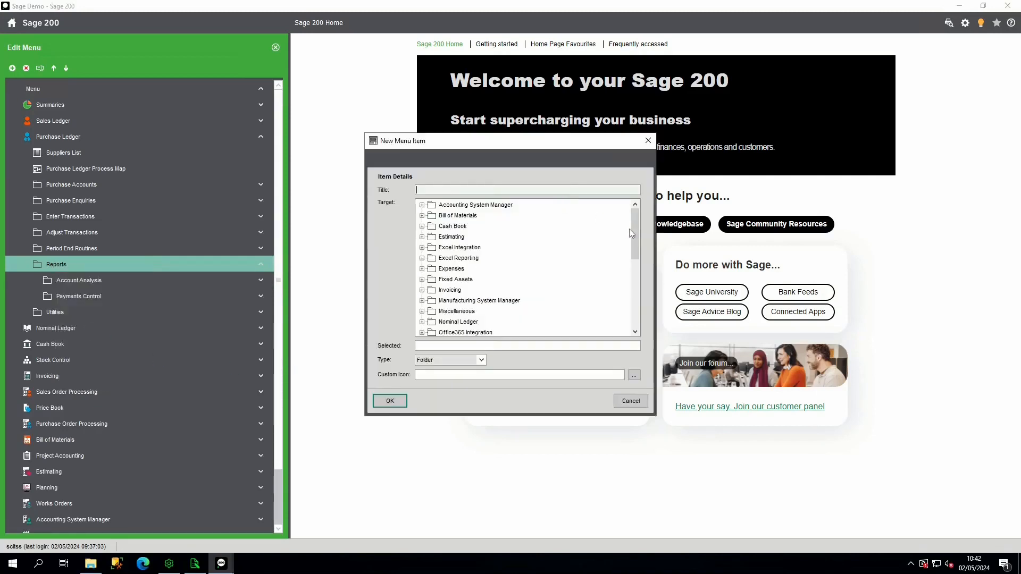
pyautogui.moveTo(638, 236); pyautogui.dragTo(637, 273)
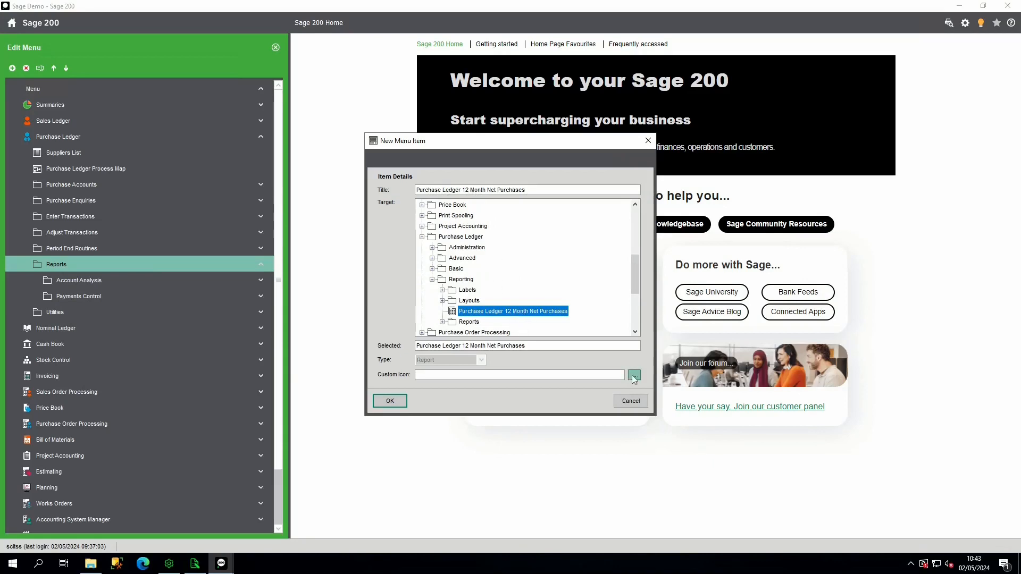
# - Give the new menu item the REPORT icon, save it and finish editing the menu
pyautogui.click(634, 376)
pyautogui.click(577, 229)
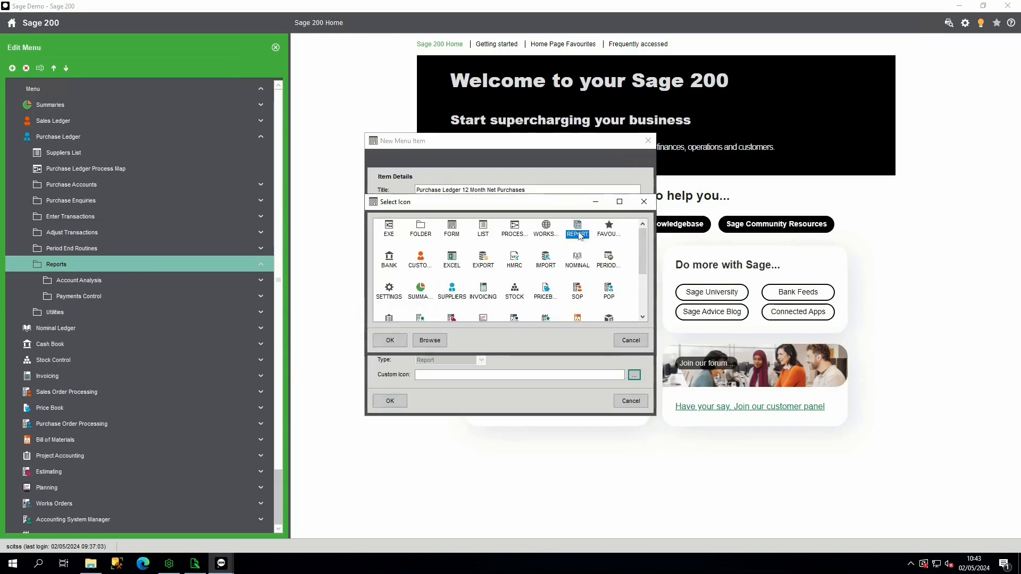
pyautogui.click(394, 341)
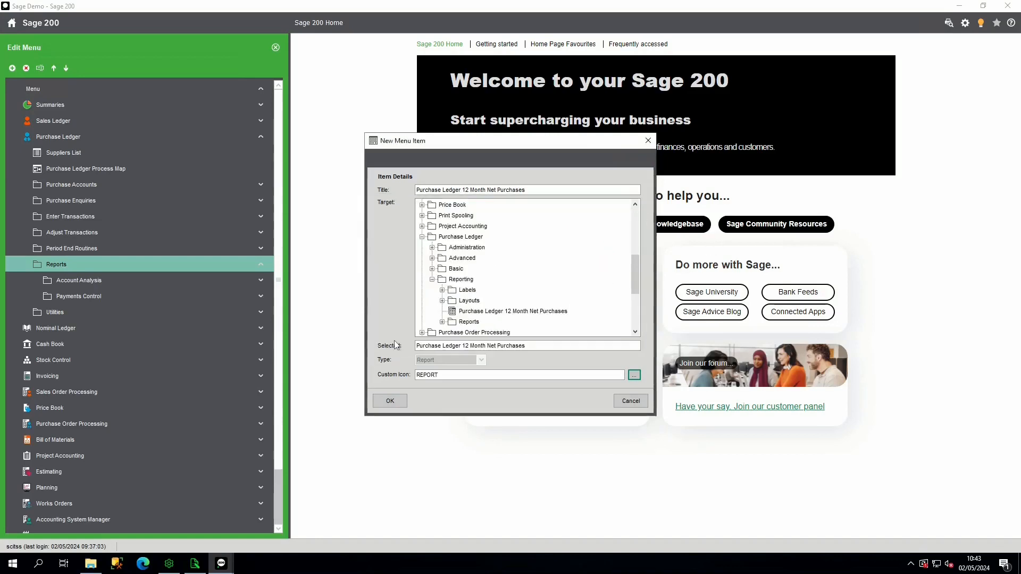
pyautogui.click(391, 400)
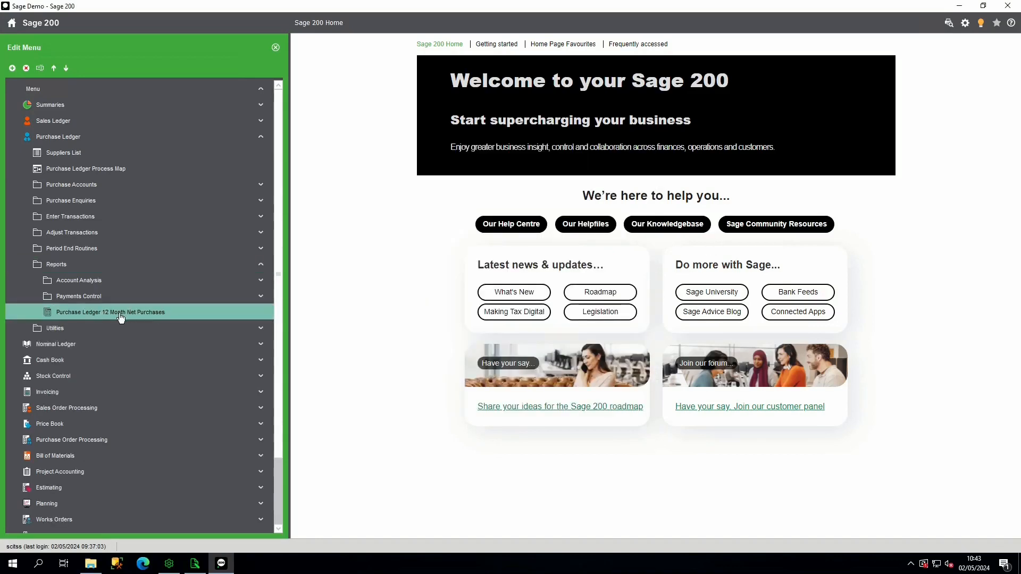
pyautogui.click(275, 48)
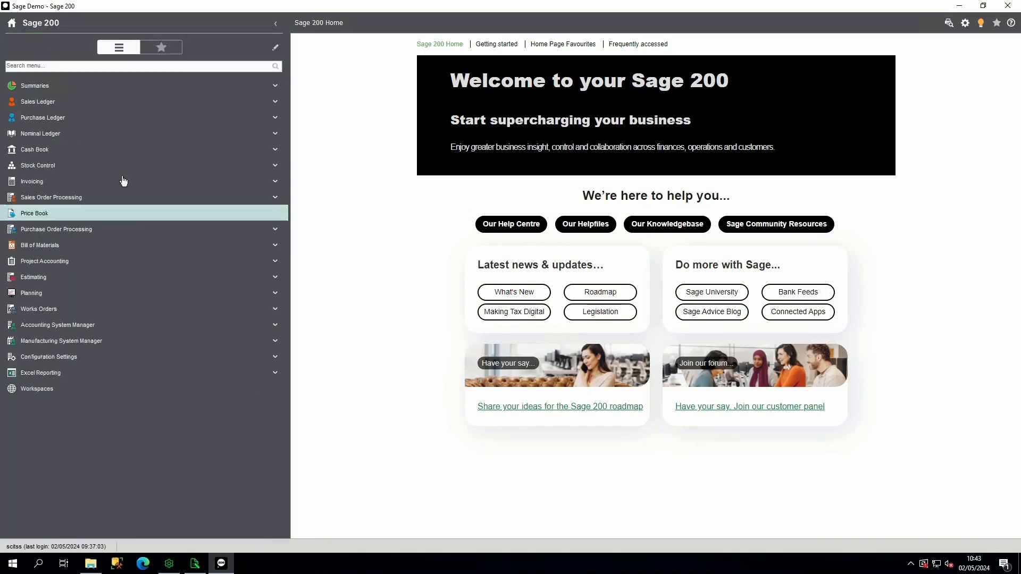
# - Run the Purchase Ledger 12 Month Net Purchases report from the Purchase Ledger Reports folder for all accounts, with Period To 02/05/2024
pyautogui.click(52, 118)
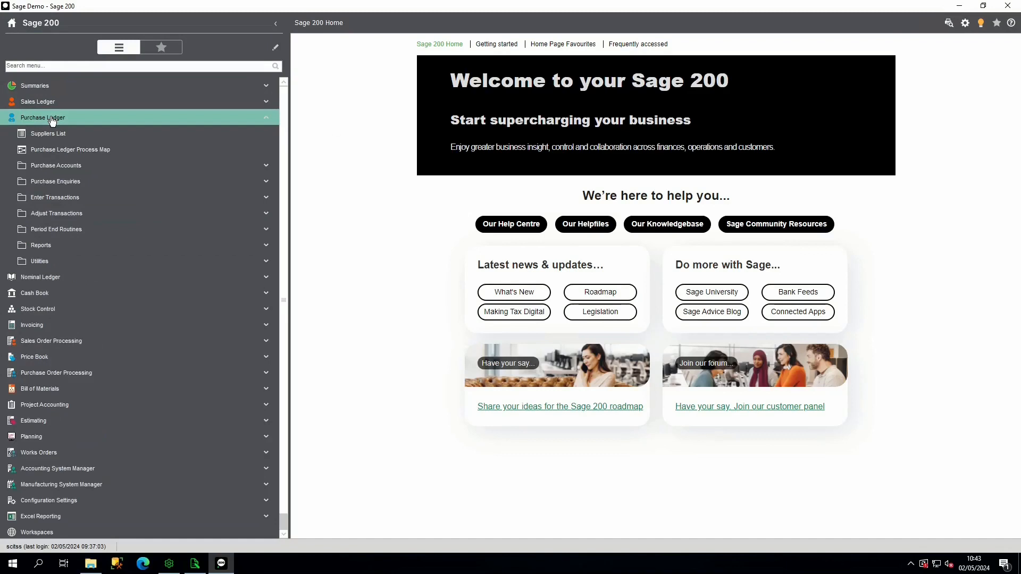
pyautogui.click(49, 248)
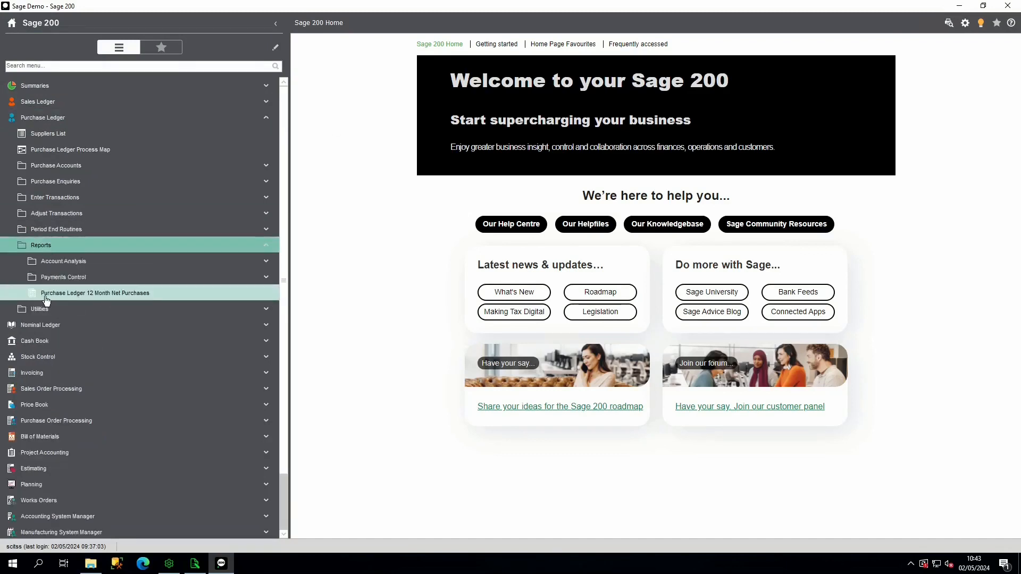
pyautogui.click(75, 296)
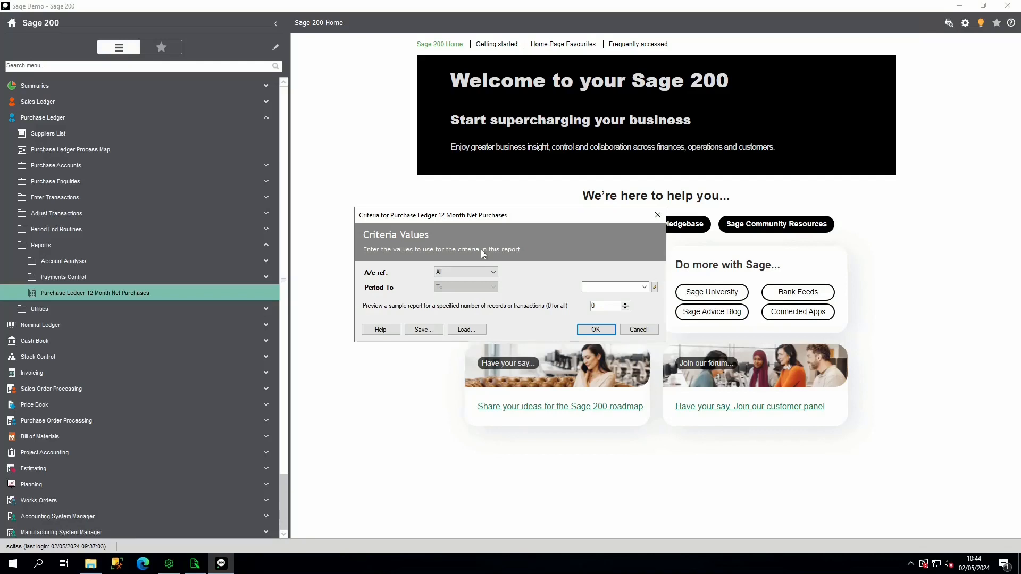
pyautogui.click(644, 287)
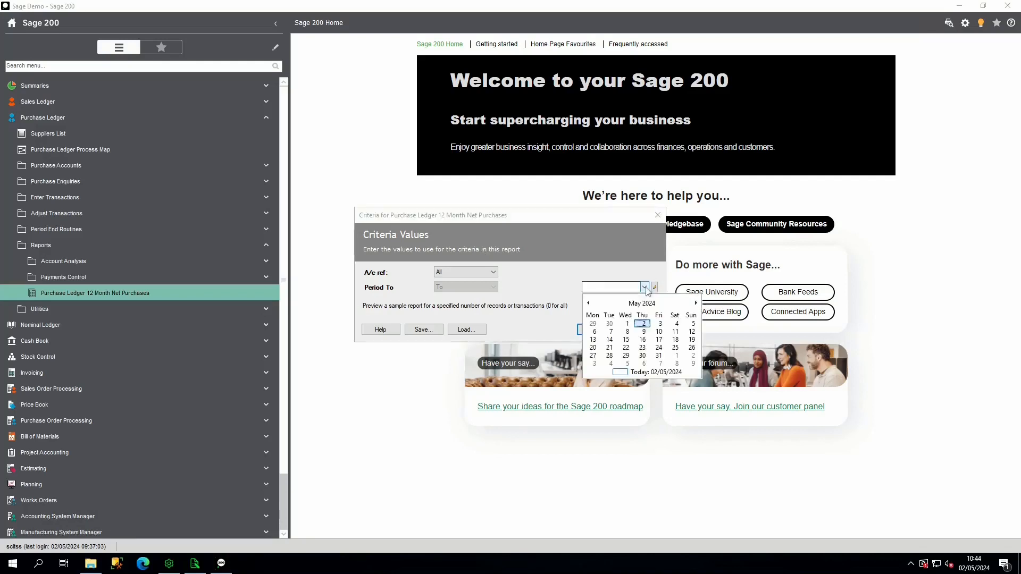
pyautogui.click(642, 324)
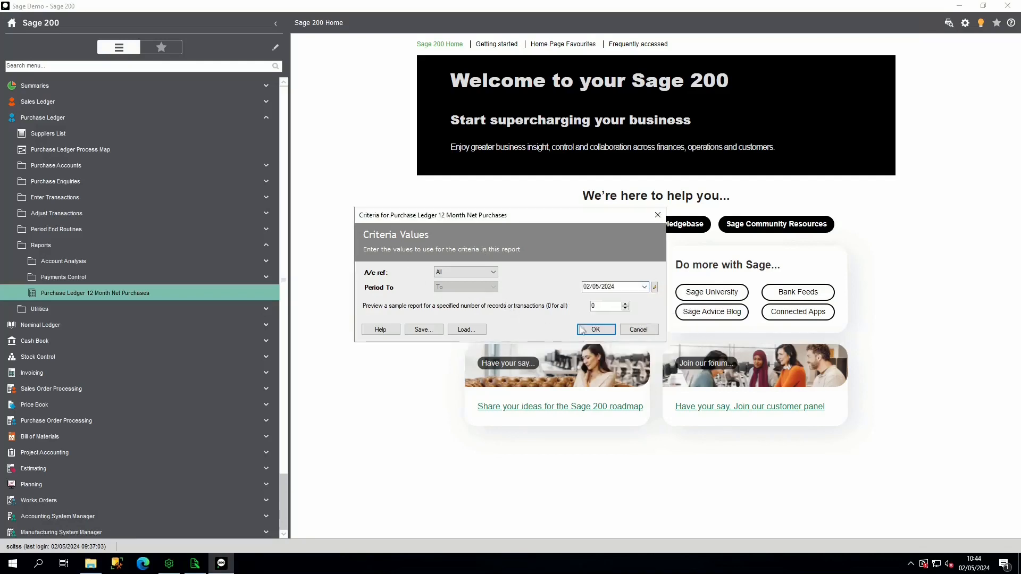
pyautogui.click(595, 329)
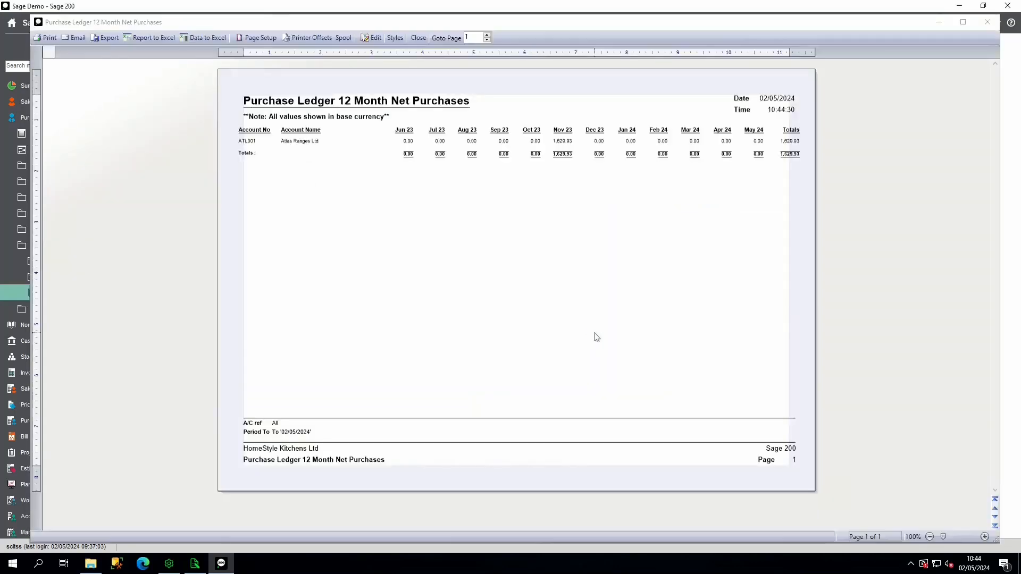